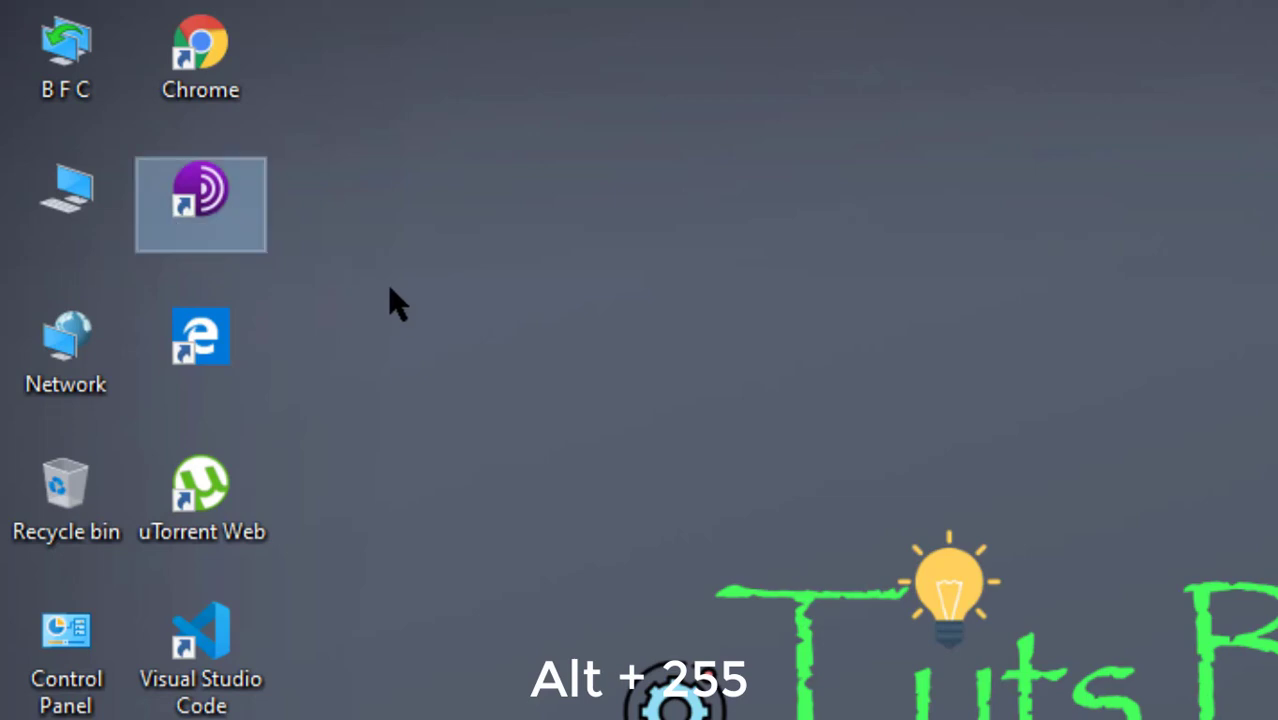
# Launch the Registry Editor by running regedit from the Run dialog.
pyautogui.click(425, 318)
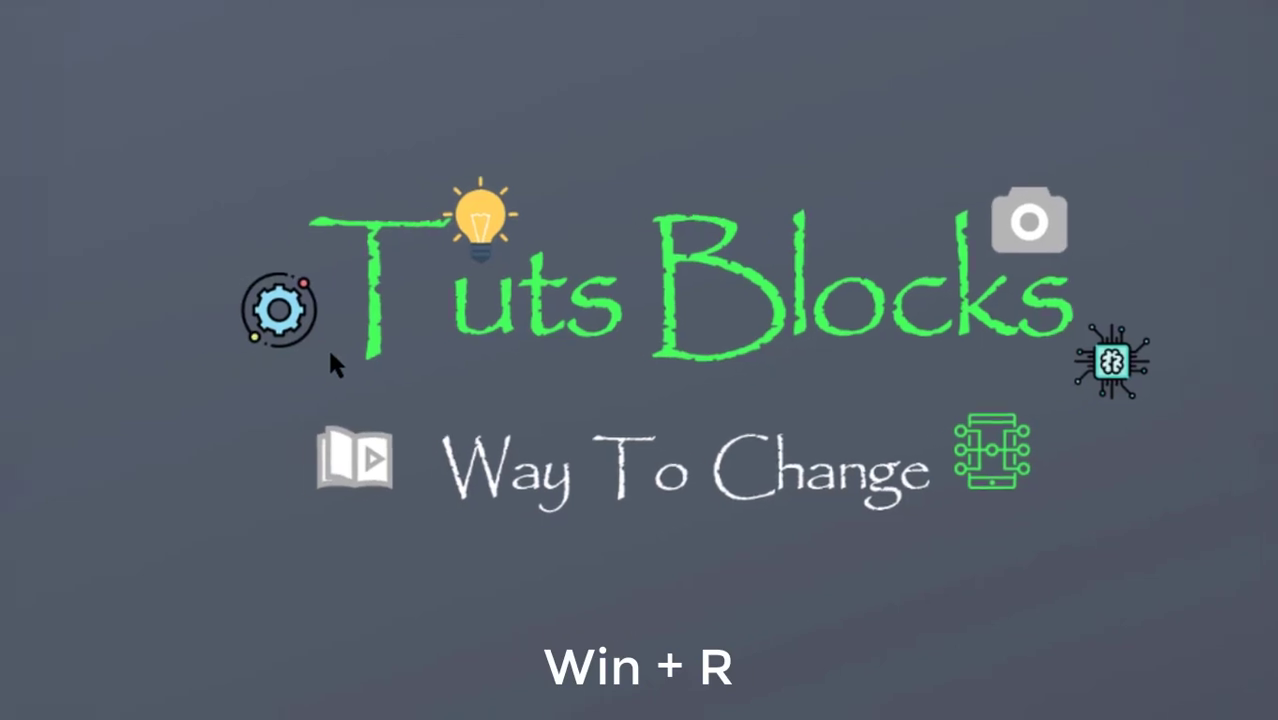
pyautogui.press('super+r')
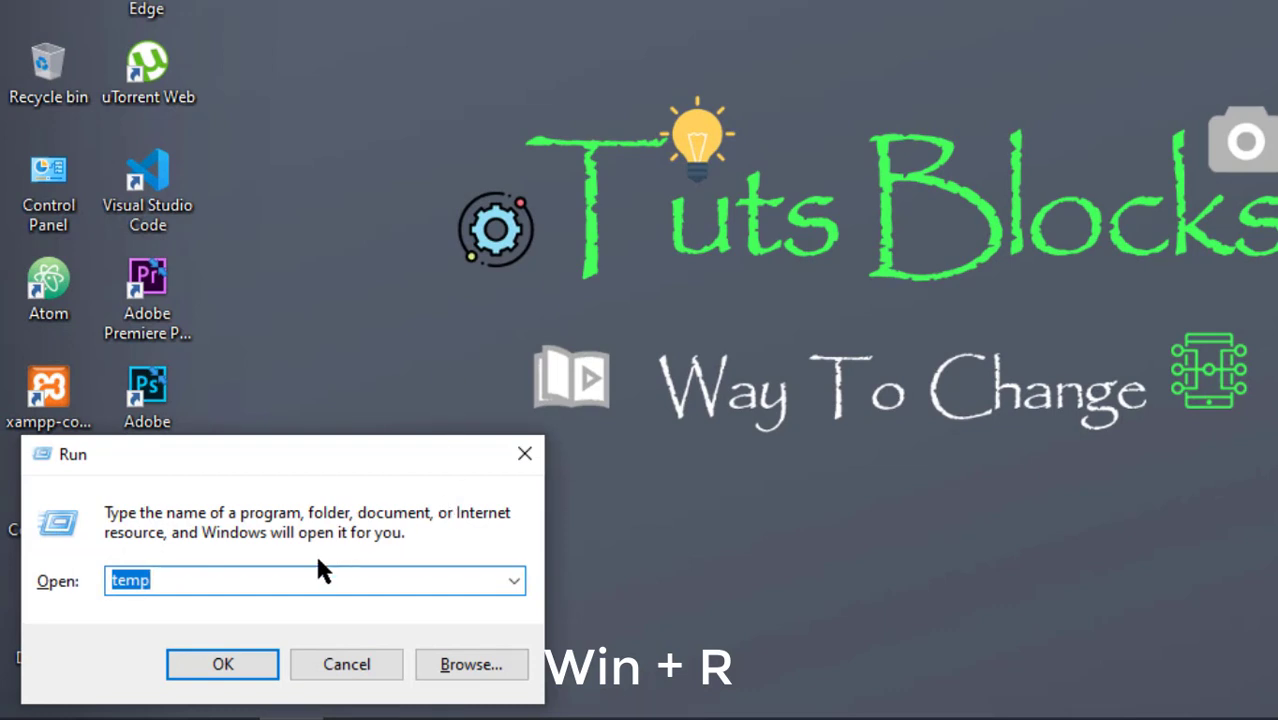
pyautogui.press('BackSpace')
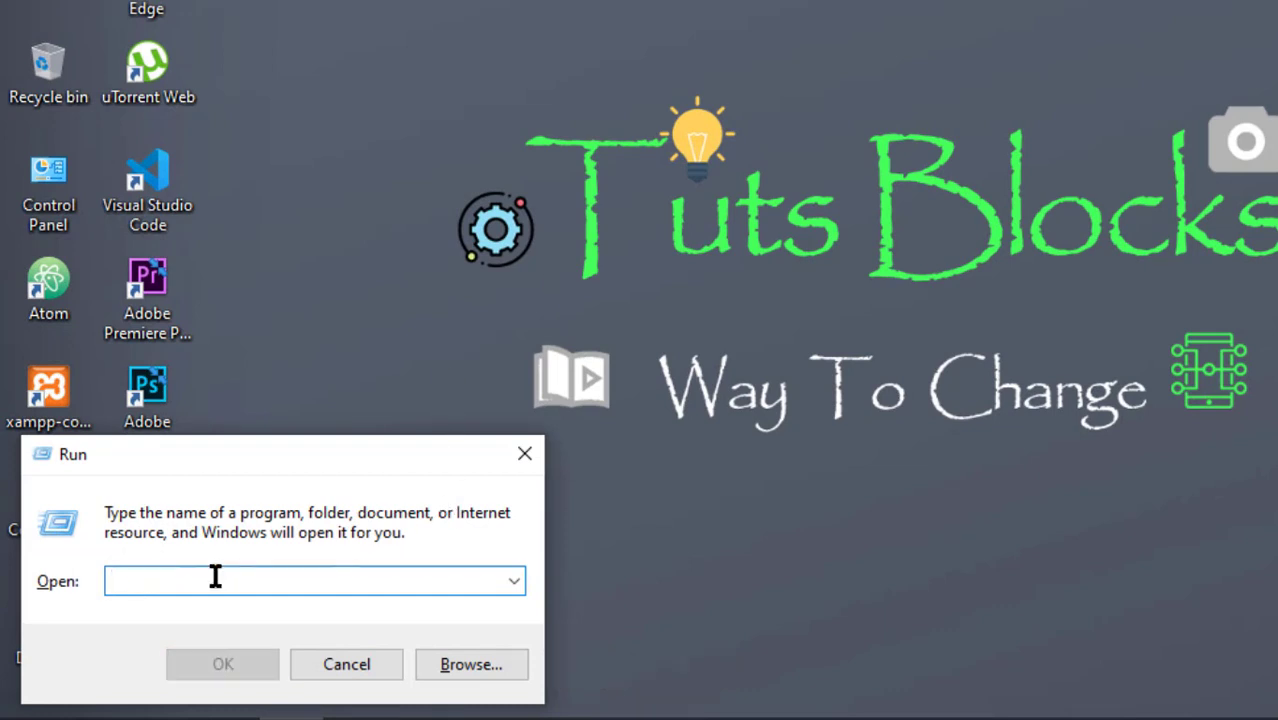
pyautogui.write('regedit')
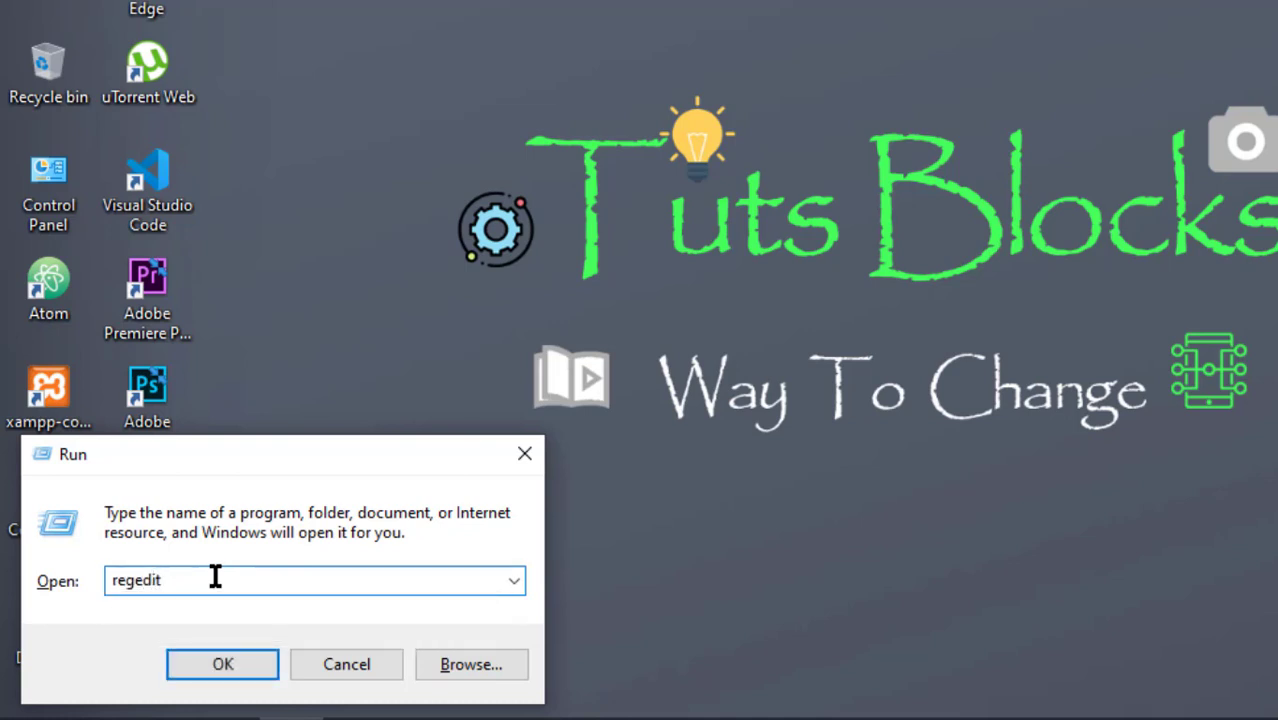
pyautogui.click(270, 666)
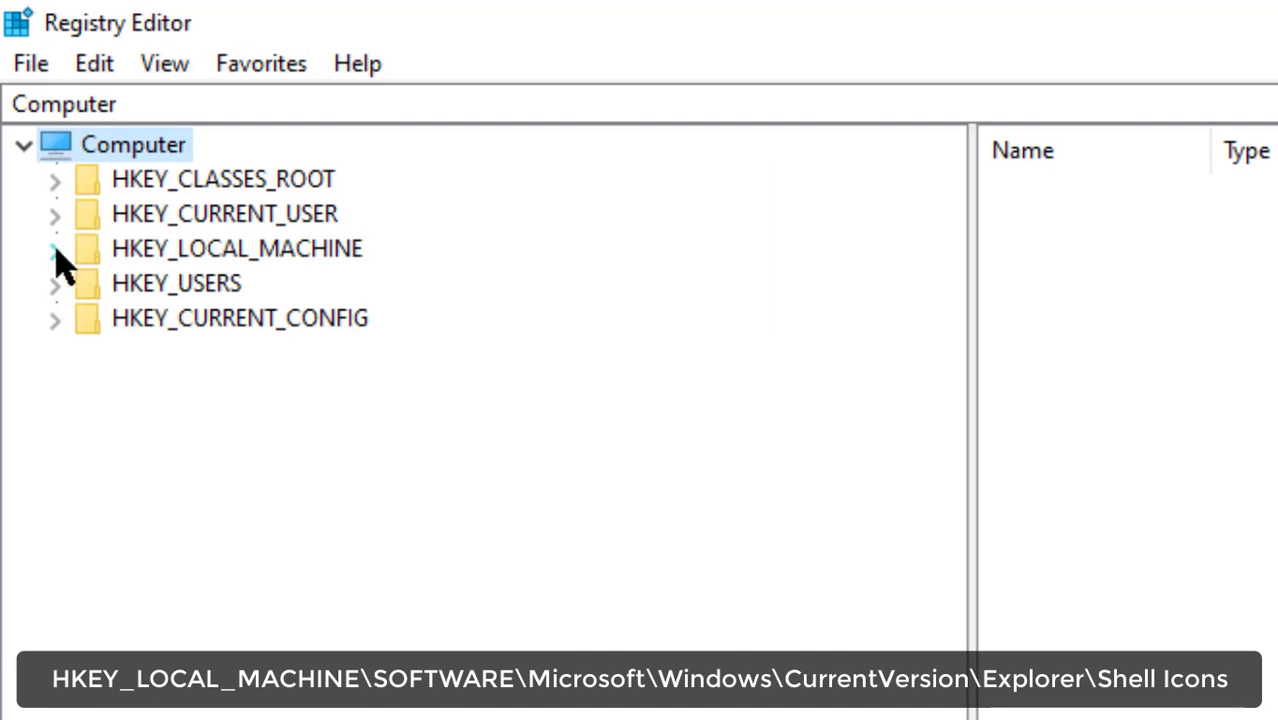
# Expand the registry tree down to HKEY_LOCAL_MACHINE\SOFTWARE\Microsoft.
pyautogui.click(103, 250)
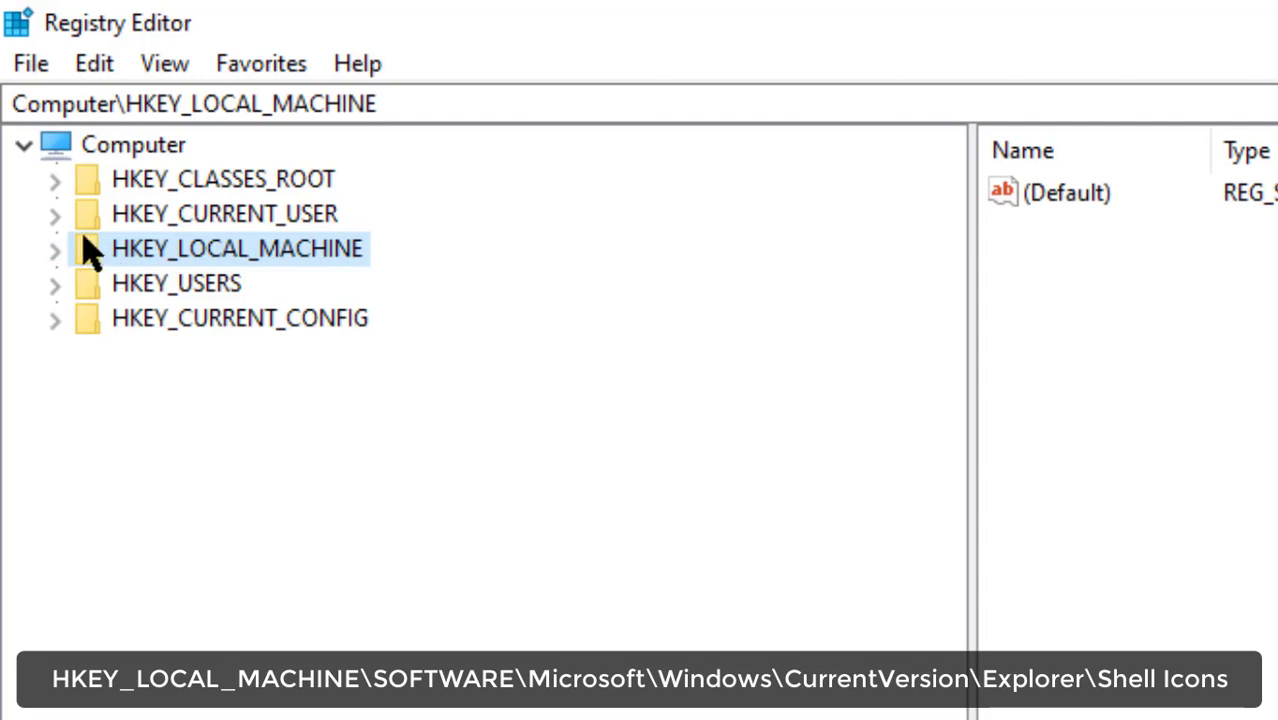
pyautogui.doubleClick(78, 249)
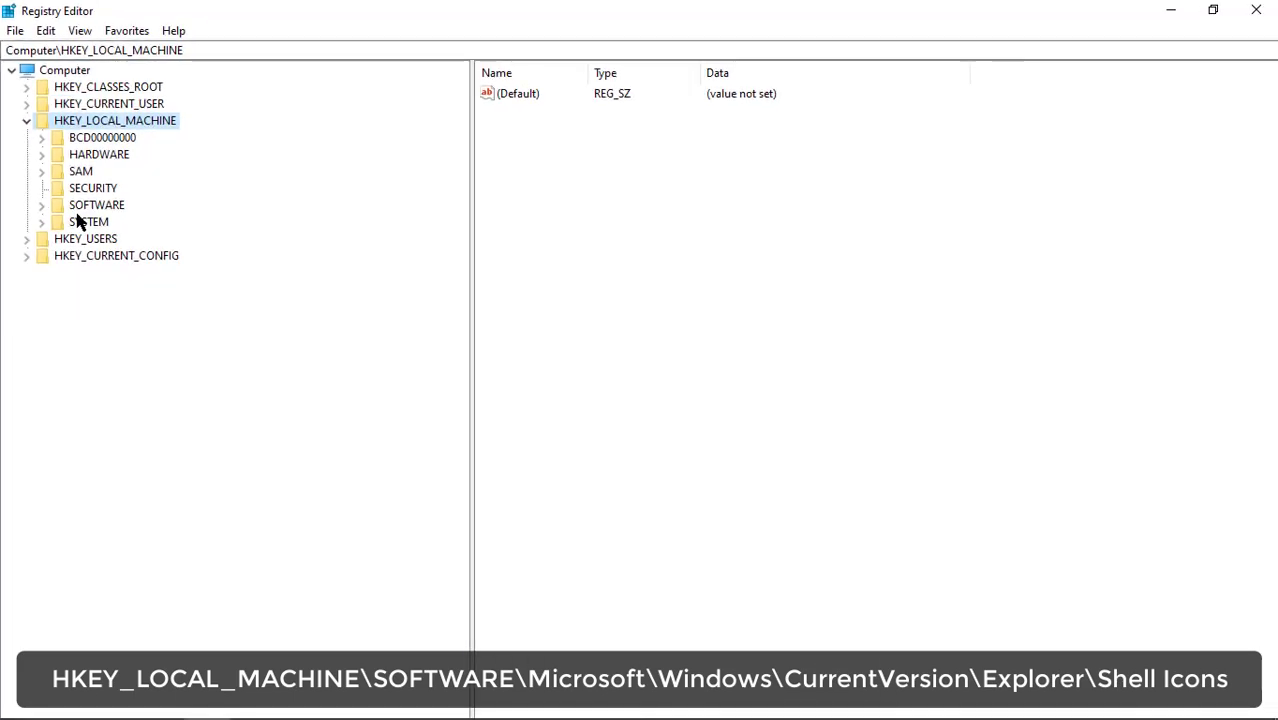
pyautogui.doubleClick(80, 205)
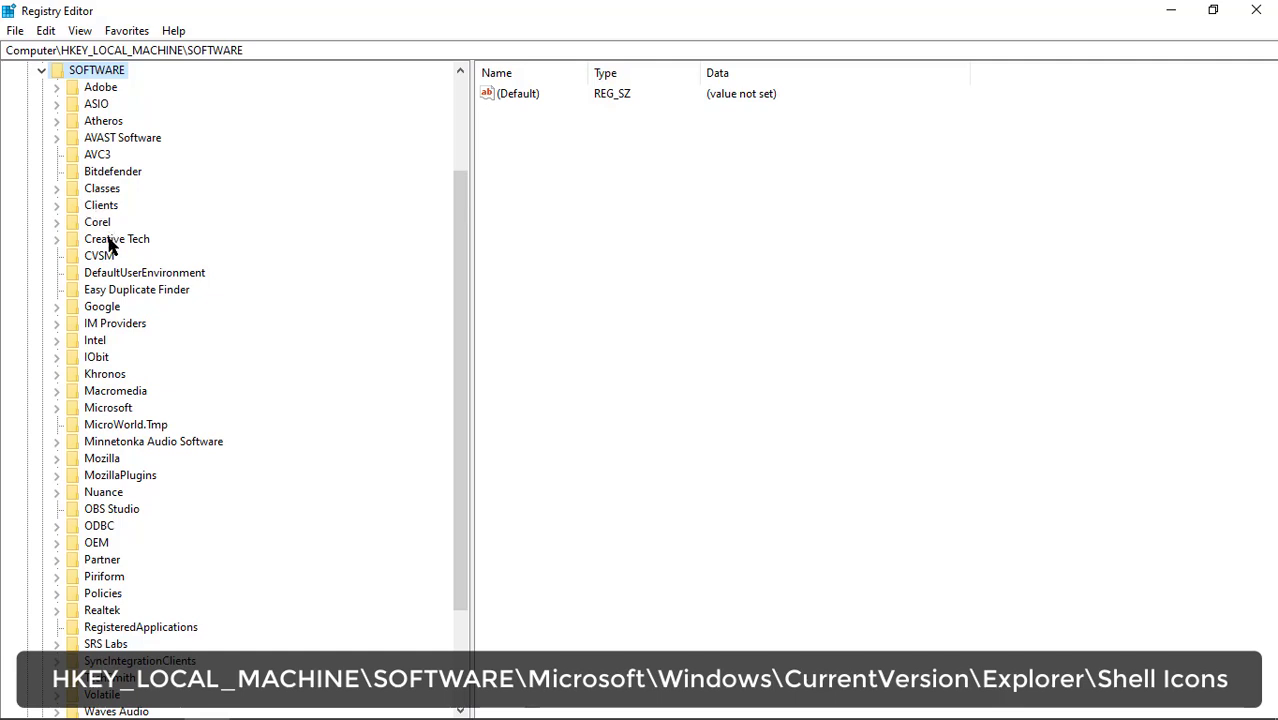
pyautogui.doubleClick(97, 409)
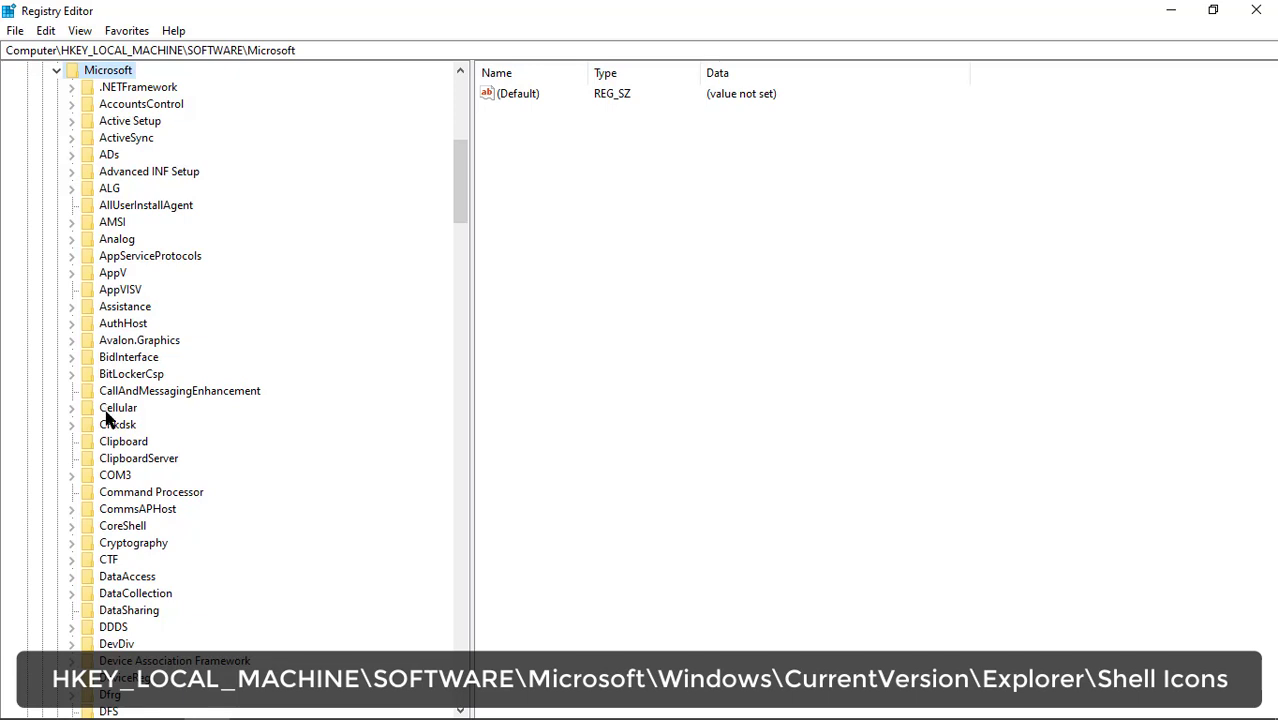
# Find the Windows key under Microsoft and expand it.
pyautogui.scroll(-1, 108, 418)
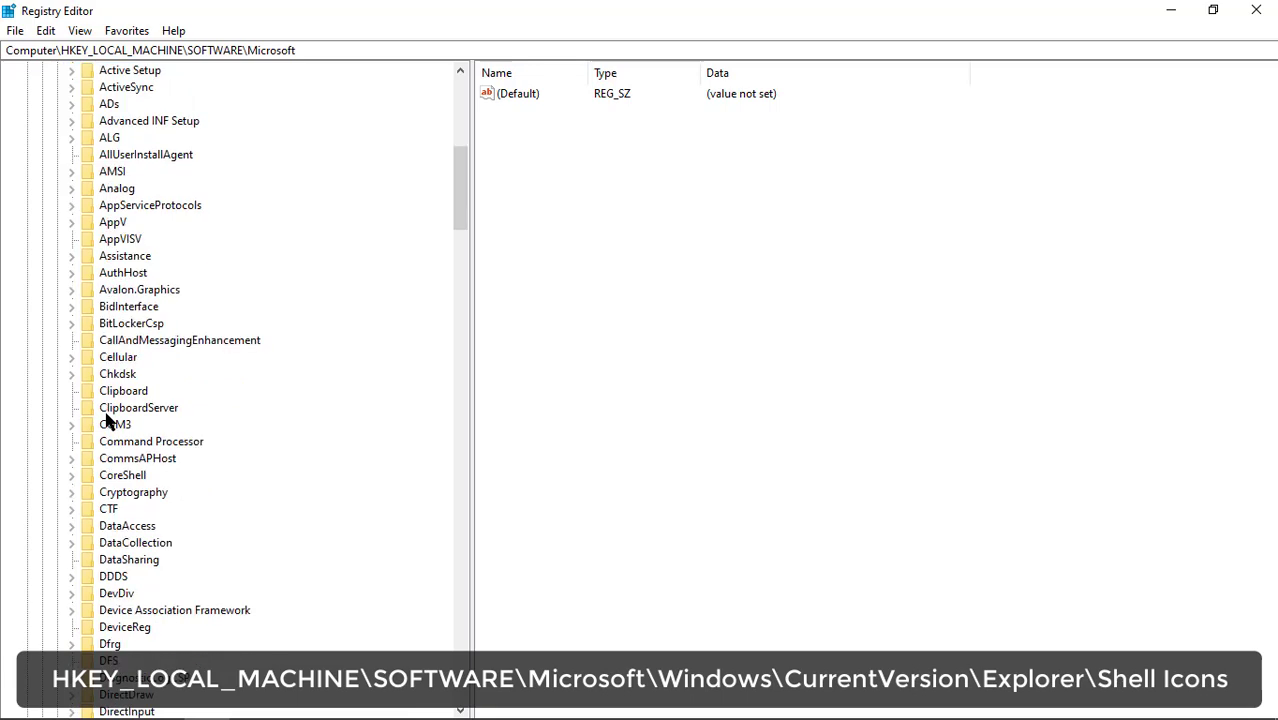
pyautogui.scroll(-18, 108, 420)
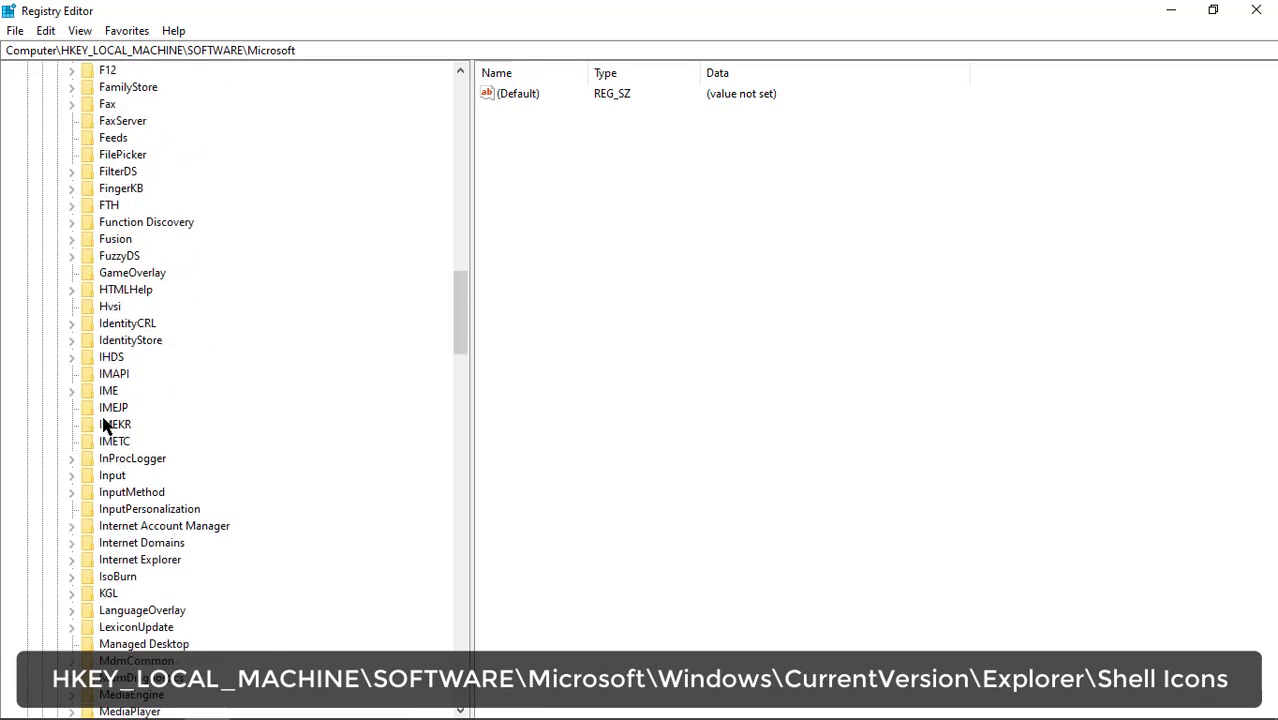
pyautogui.scroll(-20, 105, 425)
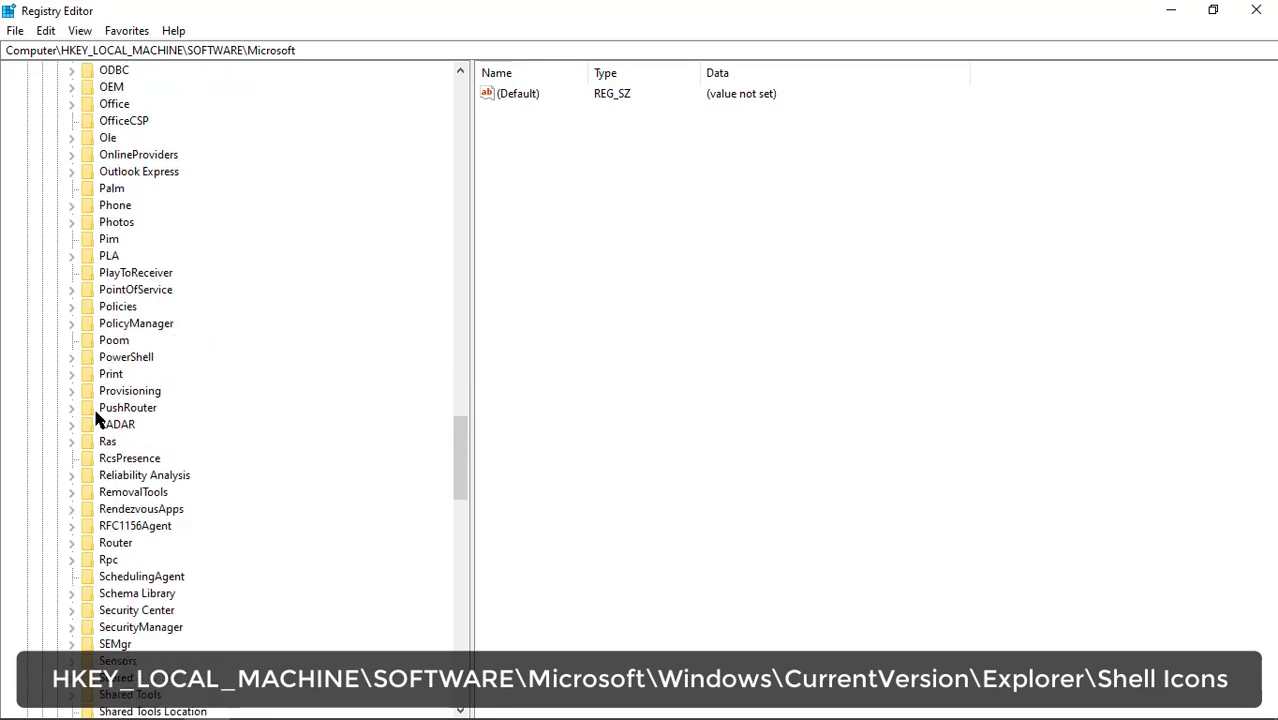
pyautogui.scroll(-19, 97, 418)
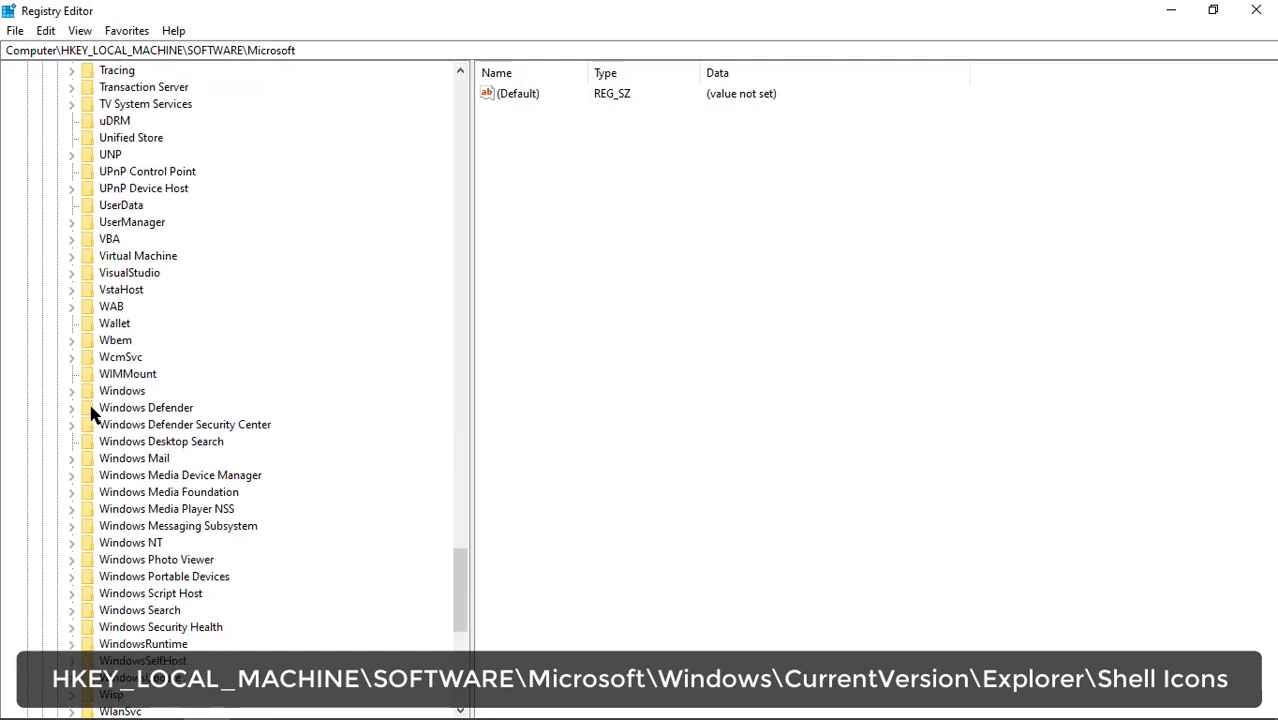
pyautogui.doubleClick(105, 391)
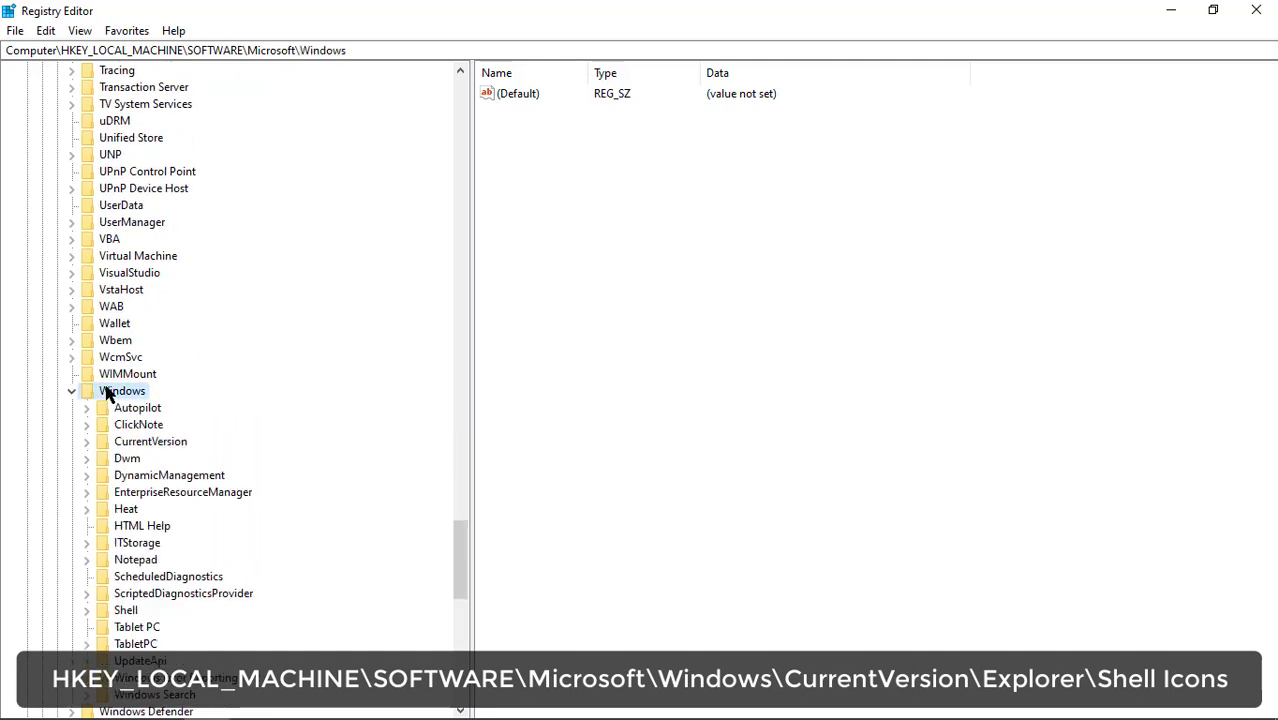
# Expand the CurrentVersion key under Windows and its Explorer subkey.
pyautogui.scroll(-2, 136, 443)
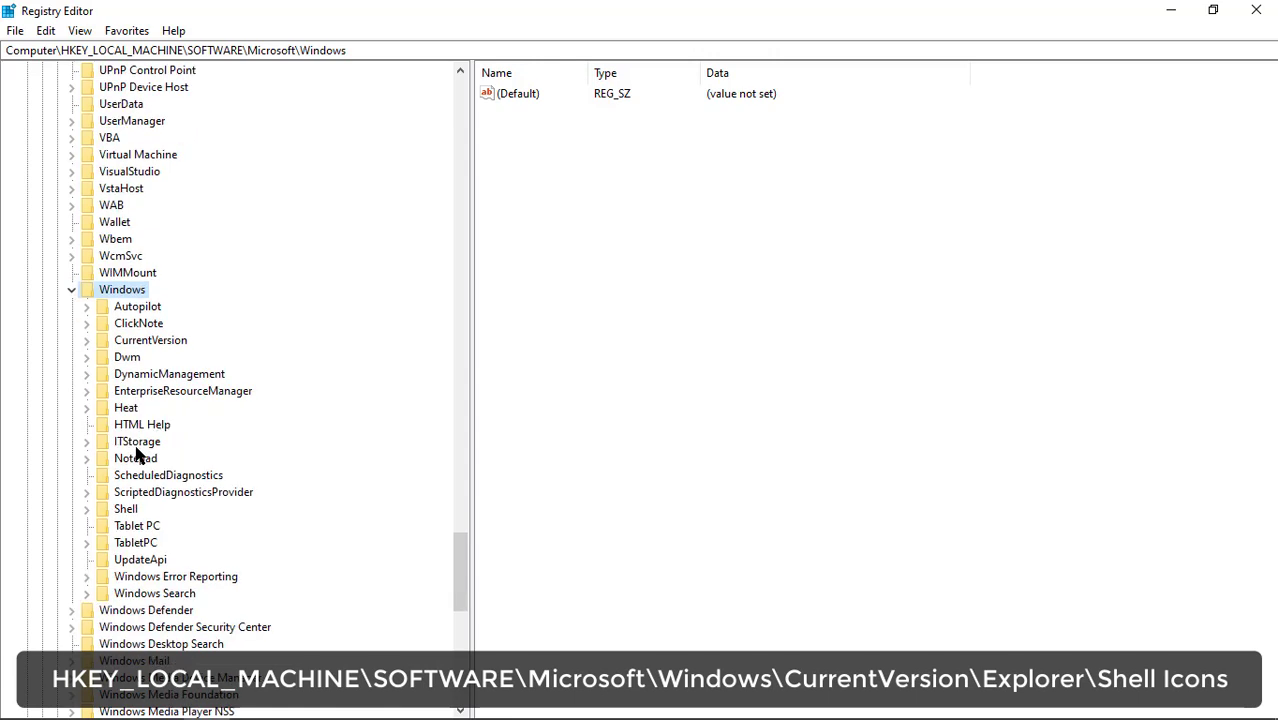
pyautogui.click(139, 342)
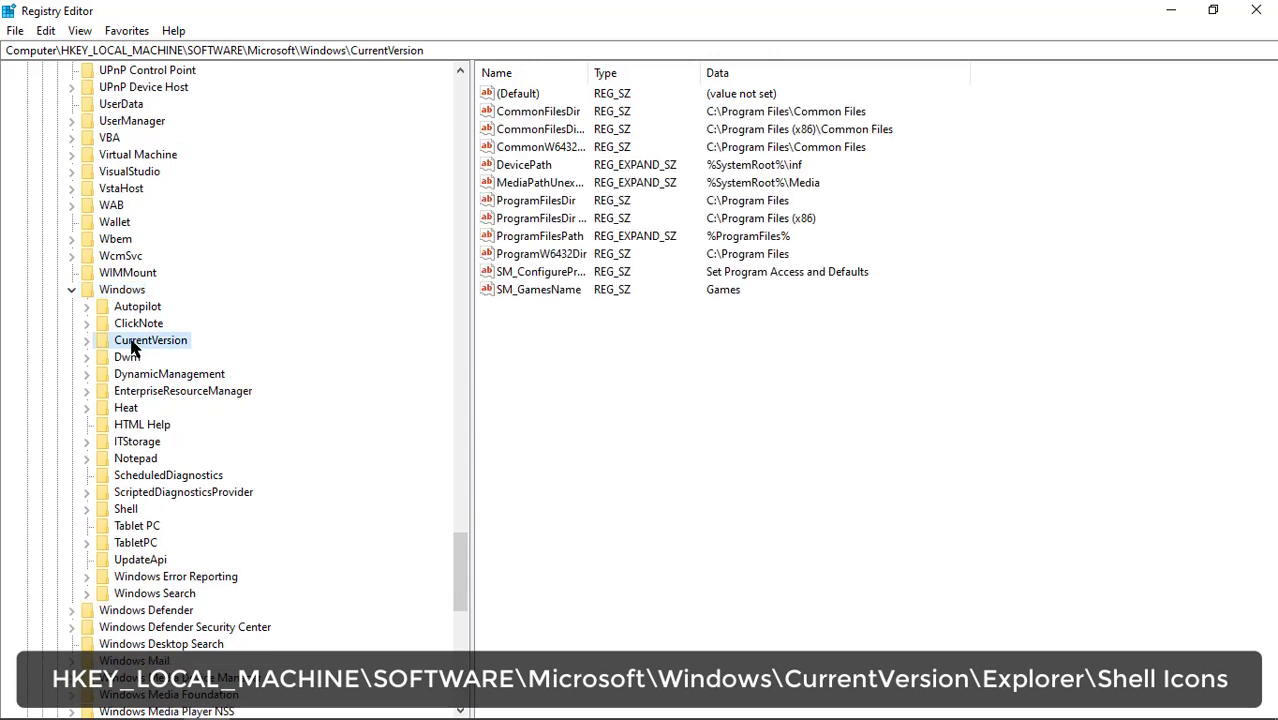
pyautogui.doubleClick(140, 341)
pyautogui.scroll(-1, 148, 374)
pyautogui.scroll(-5, 148, 374)
pyautogui.scroll(-11, 148, 374)
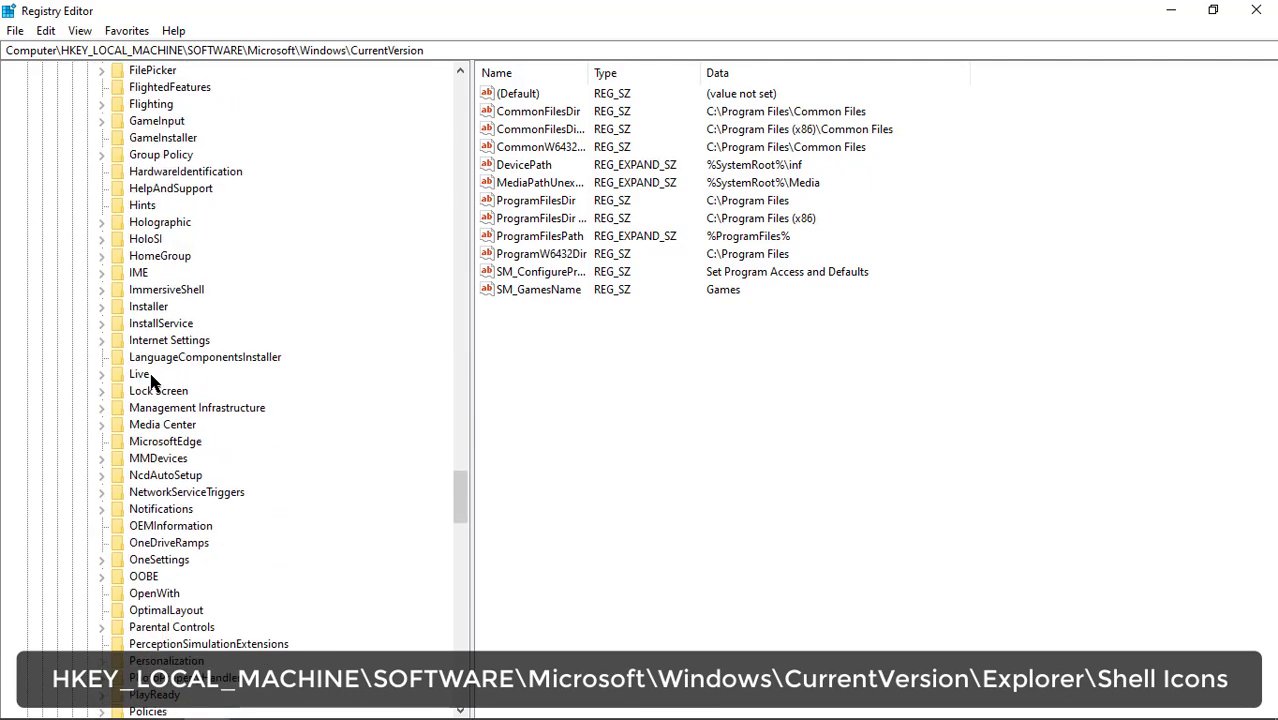
pyautogui.scroll(14, 150, 382)
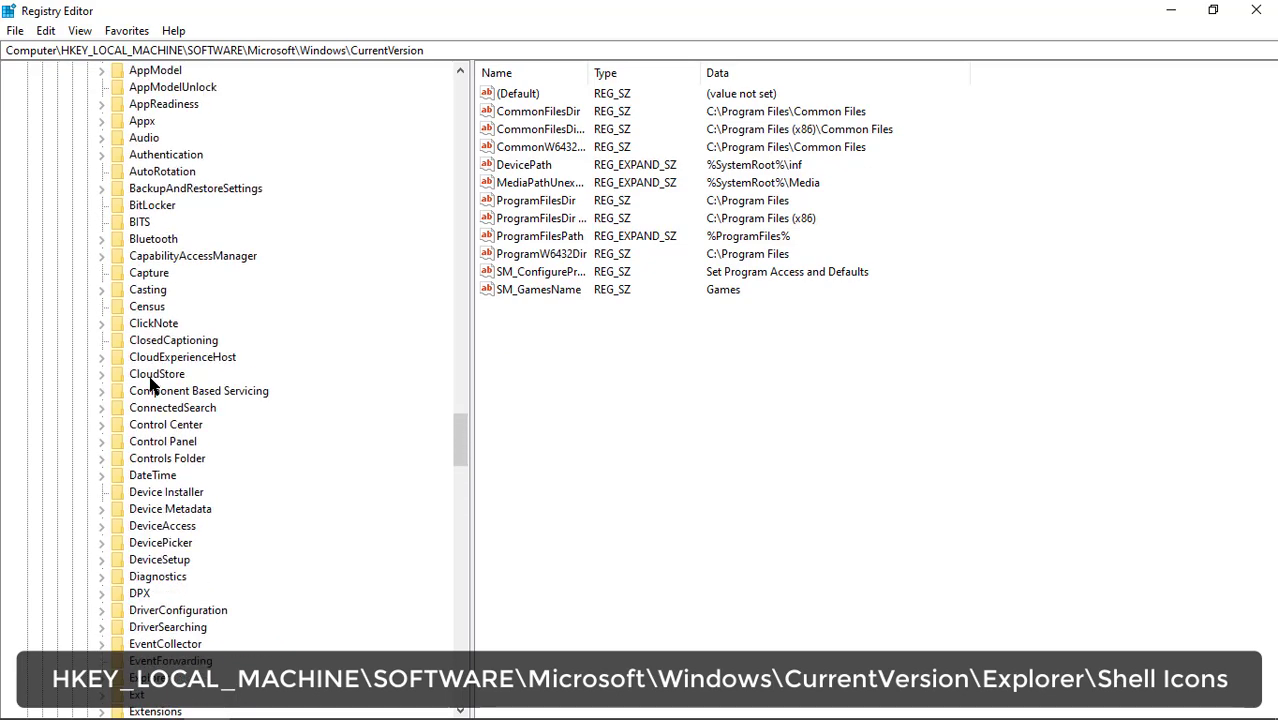
pyautogui.scroll(-4, 153, 390)
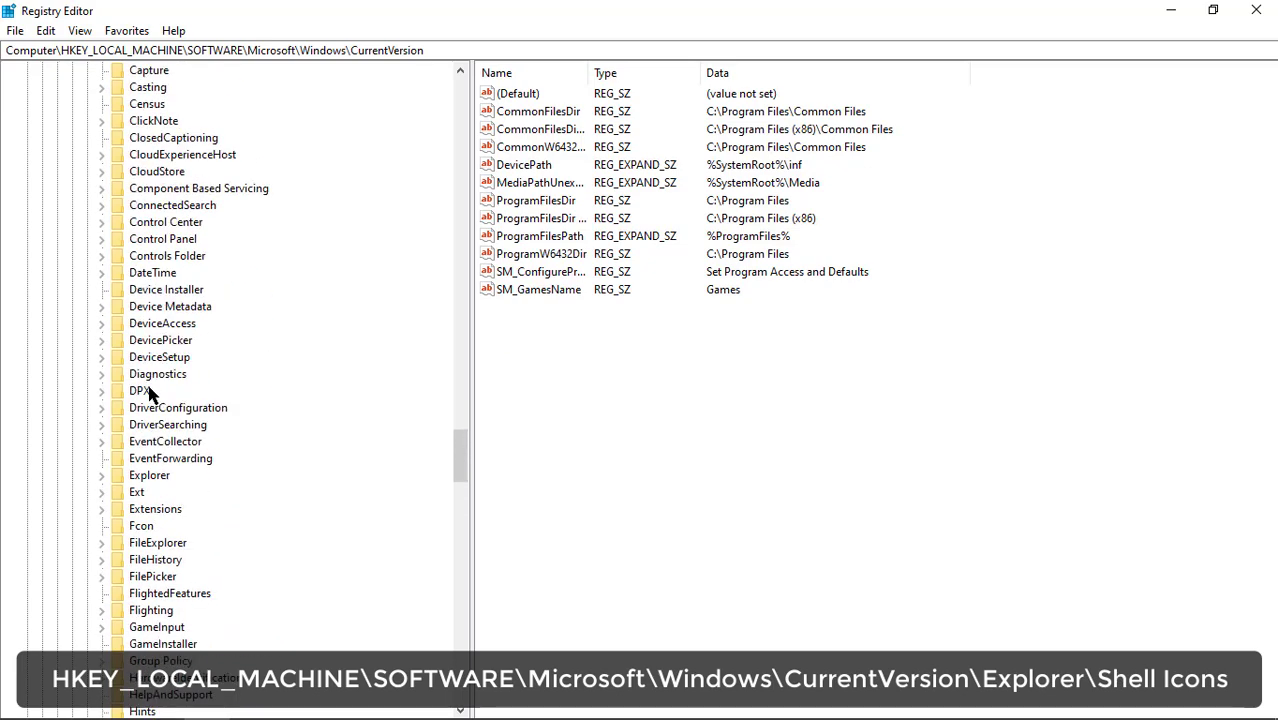
pyautogui.doubleClick(152, 477)
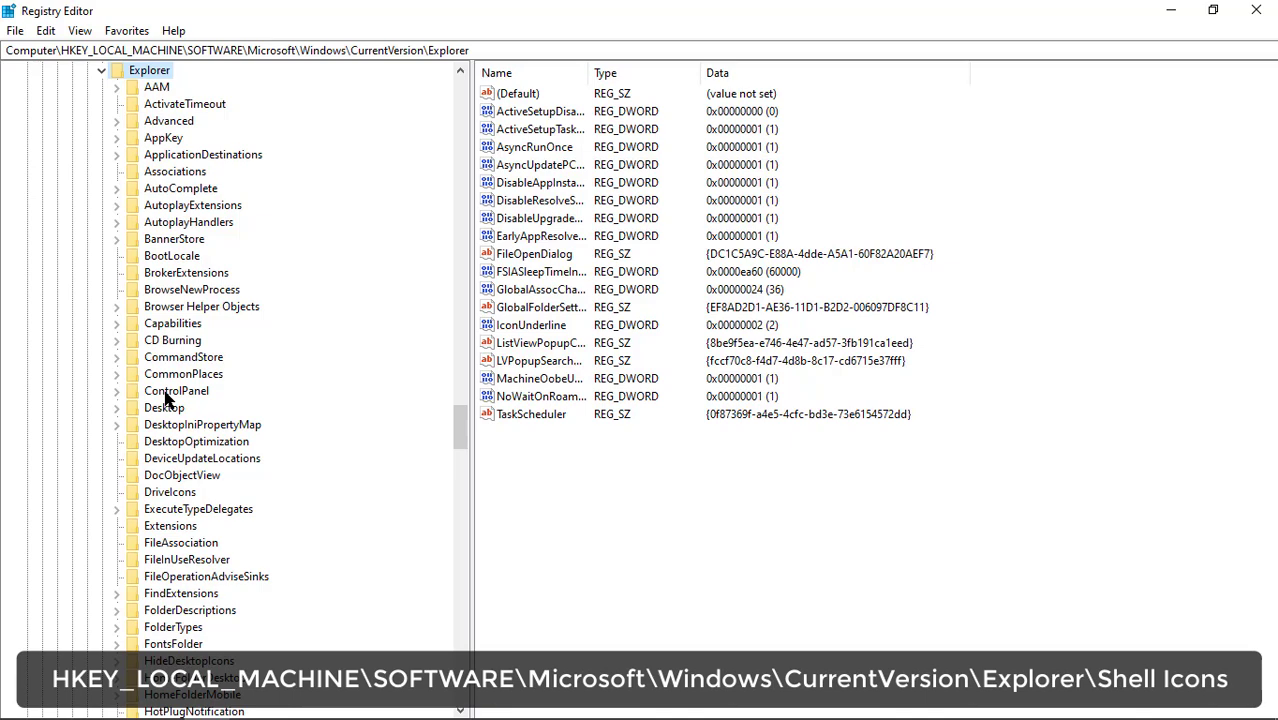
# Find and select the Shell Icons key under Explorer.
pyautogui.scroll(-5, 166, 398)
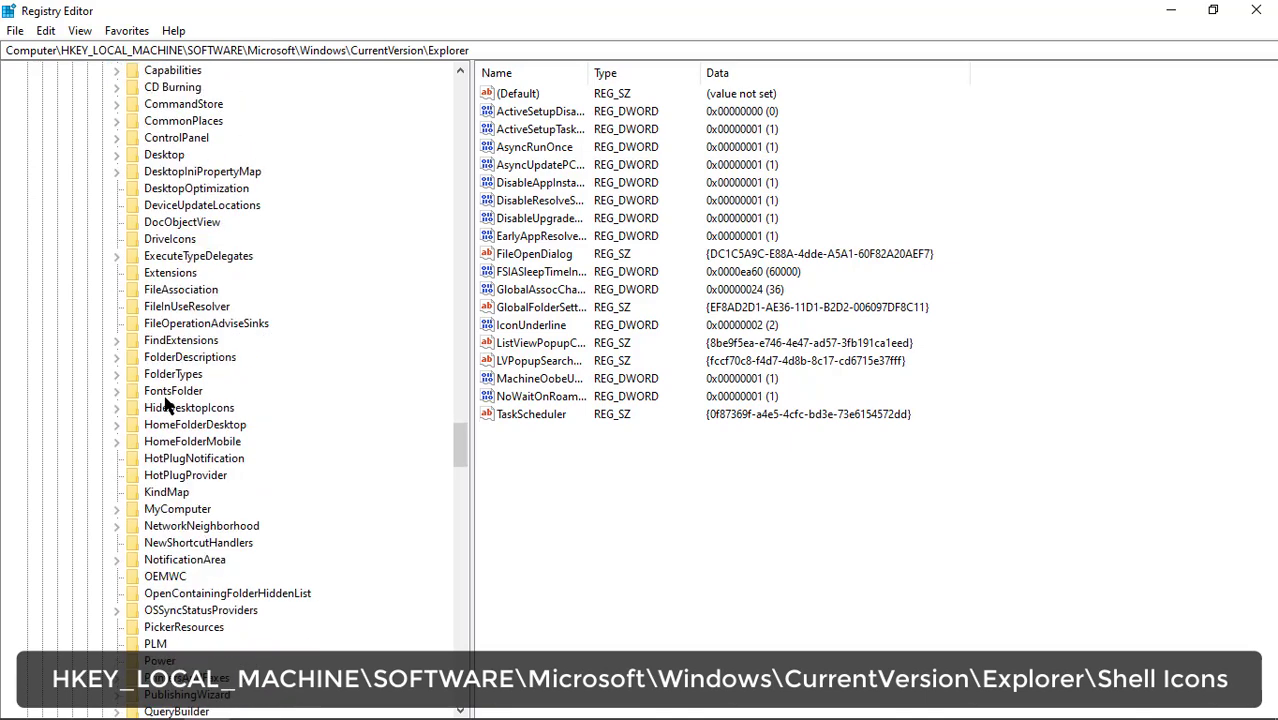
pyautogui.scroll(-6, 166, 405)
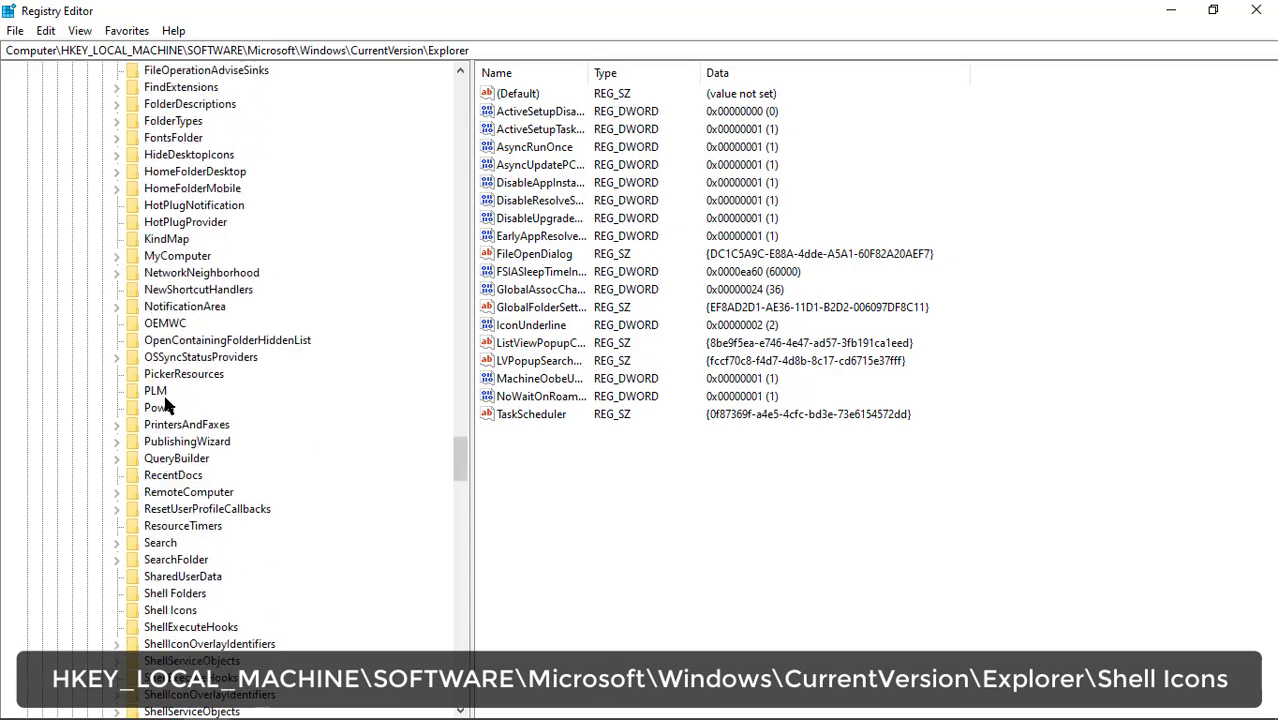
pyautogui.scroll(-2, 166, 412)
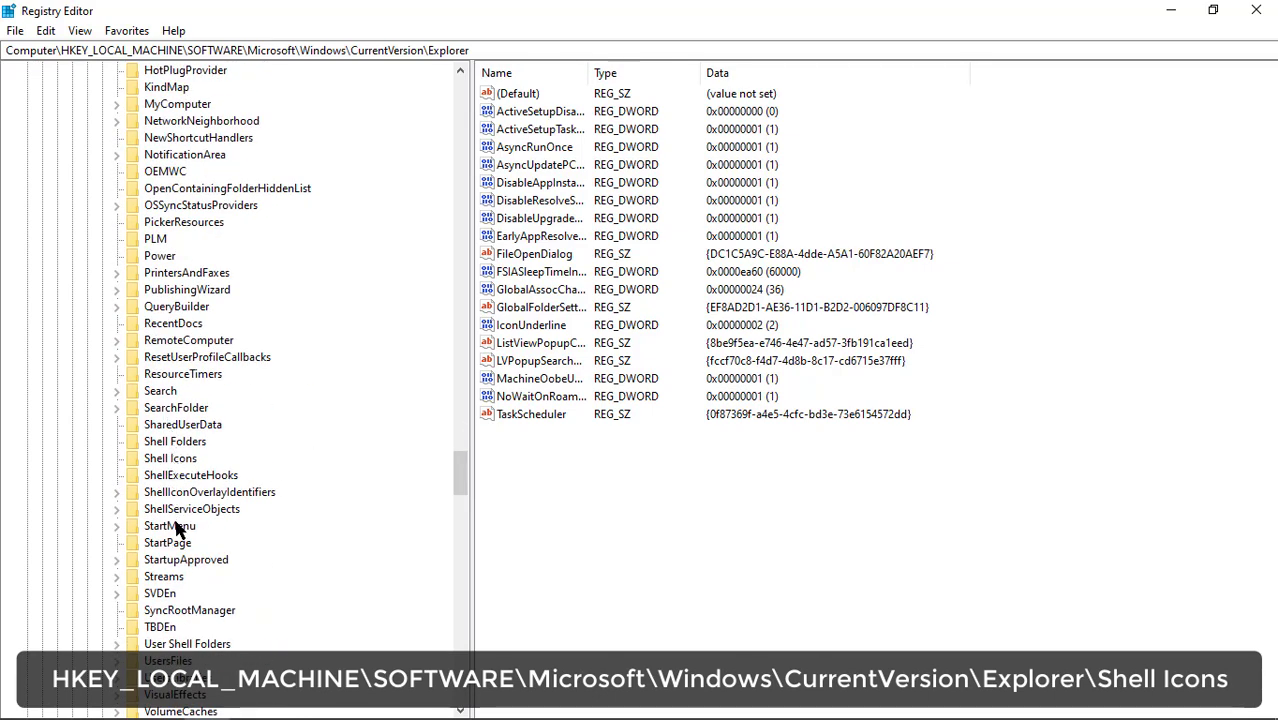
pyautogui.click(170, 459)
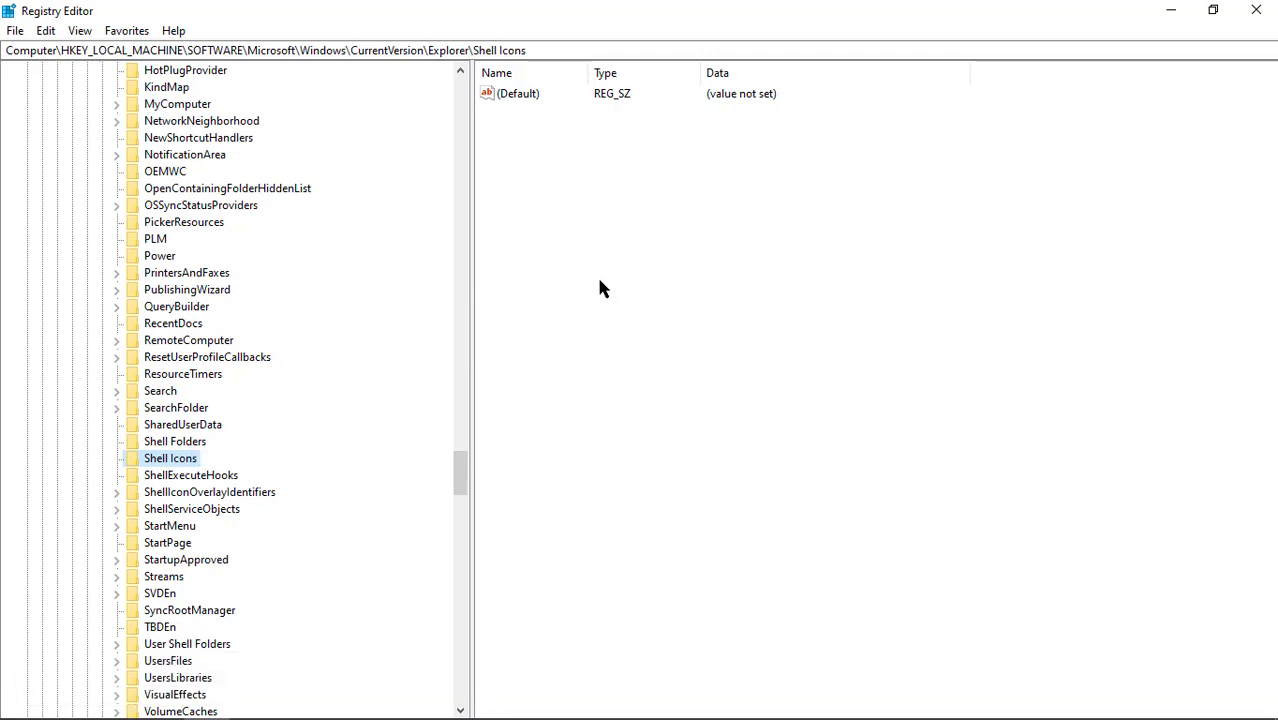
# Create a new string value named 29 in the Shell Icons key.
pyautogui.rightClick(640, 253)
pyautogui.moveTo(652, 264)
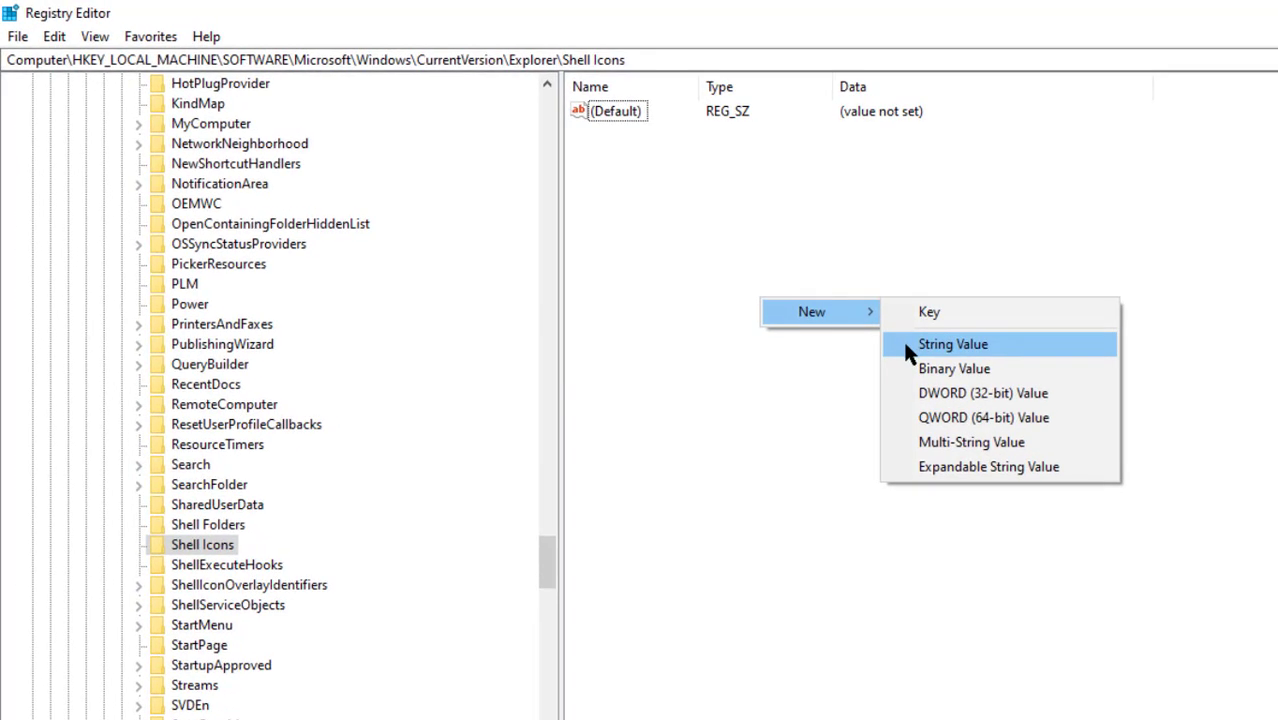
pyautogui.click(905, 345)
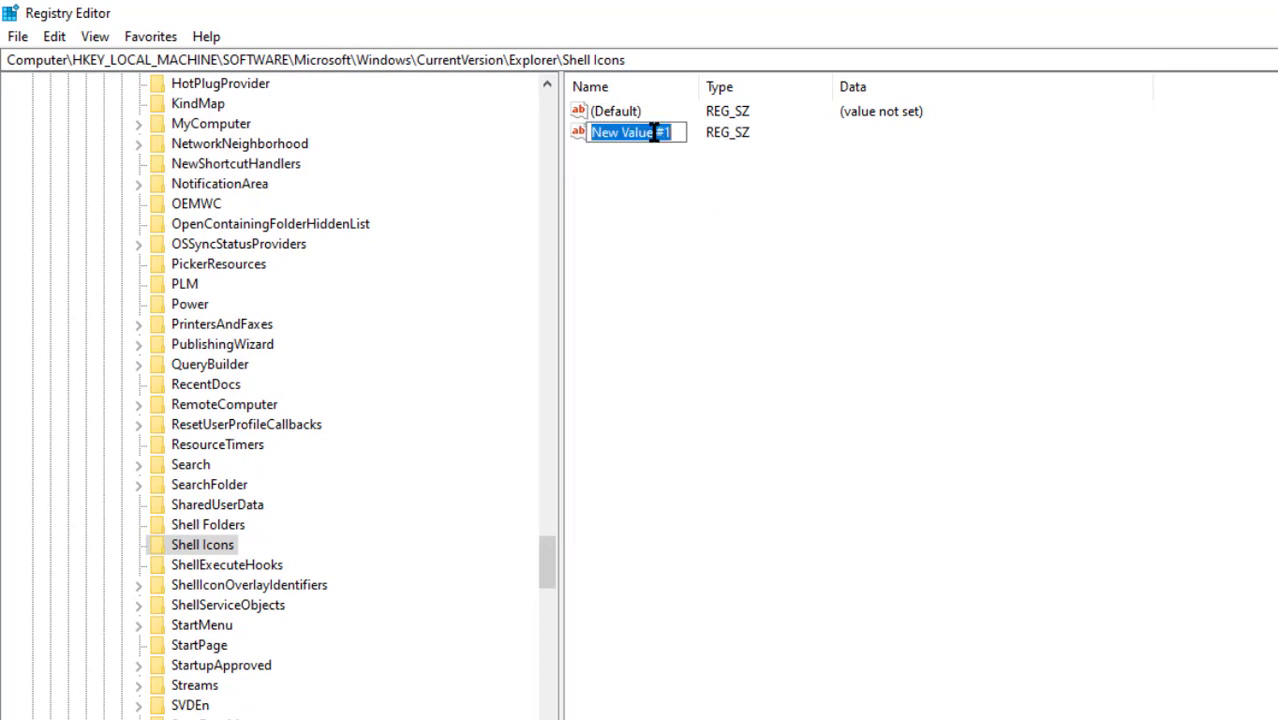
pyautogui.write('29')
pyautogui.press('Return')
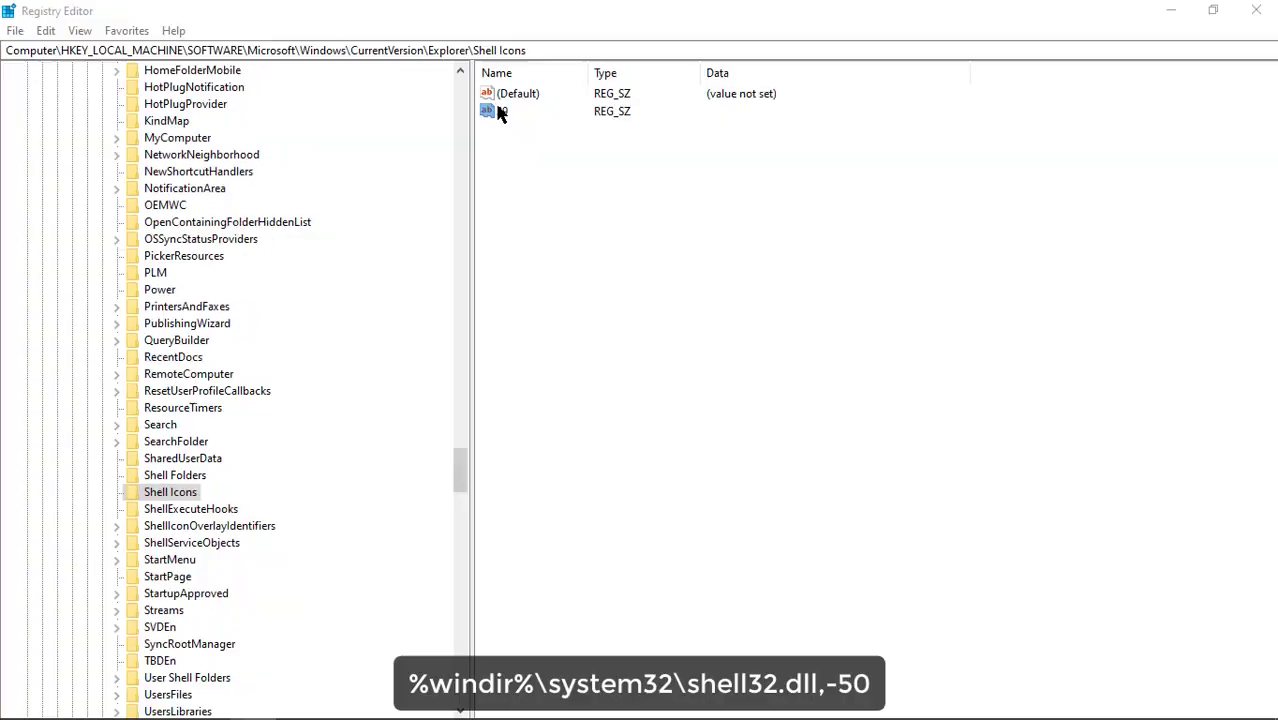
# Set the value data of string 29 to %windir%\system32\shell32.dll,-50.
pyautogui.press('Return')
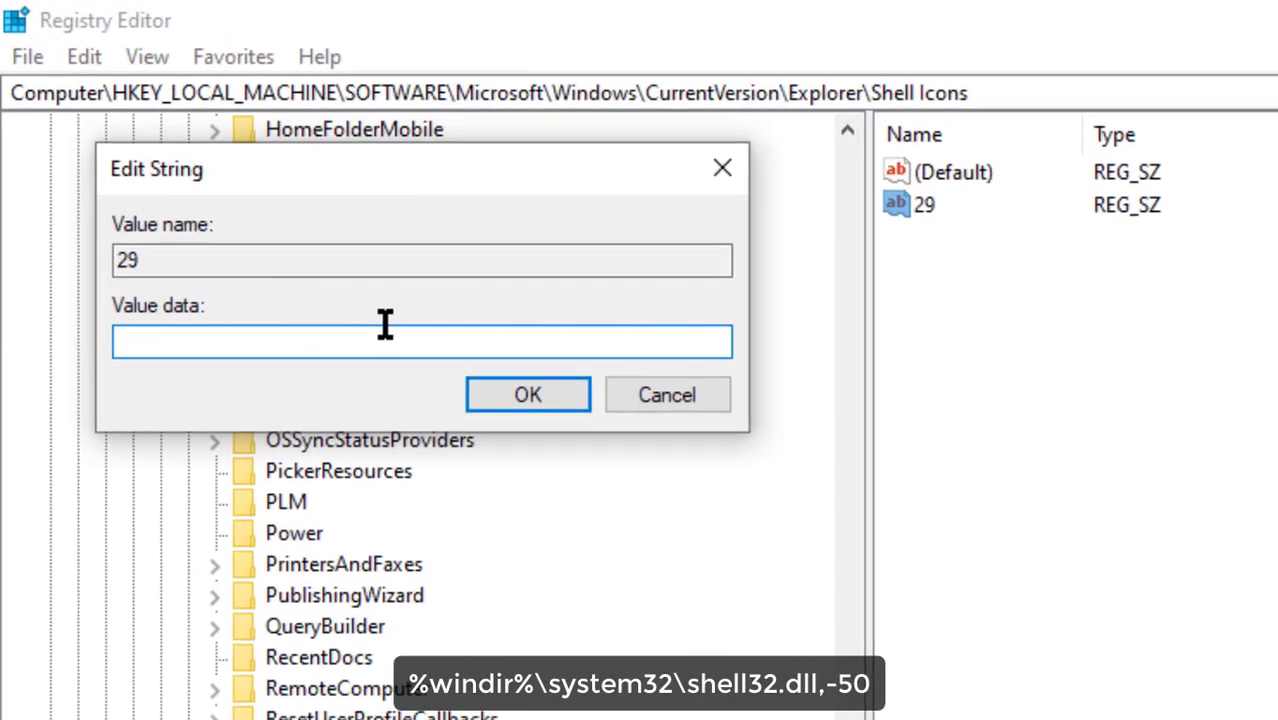
pyautogui.write('%')
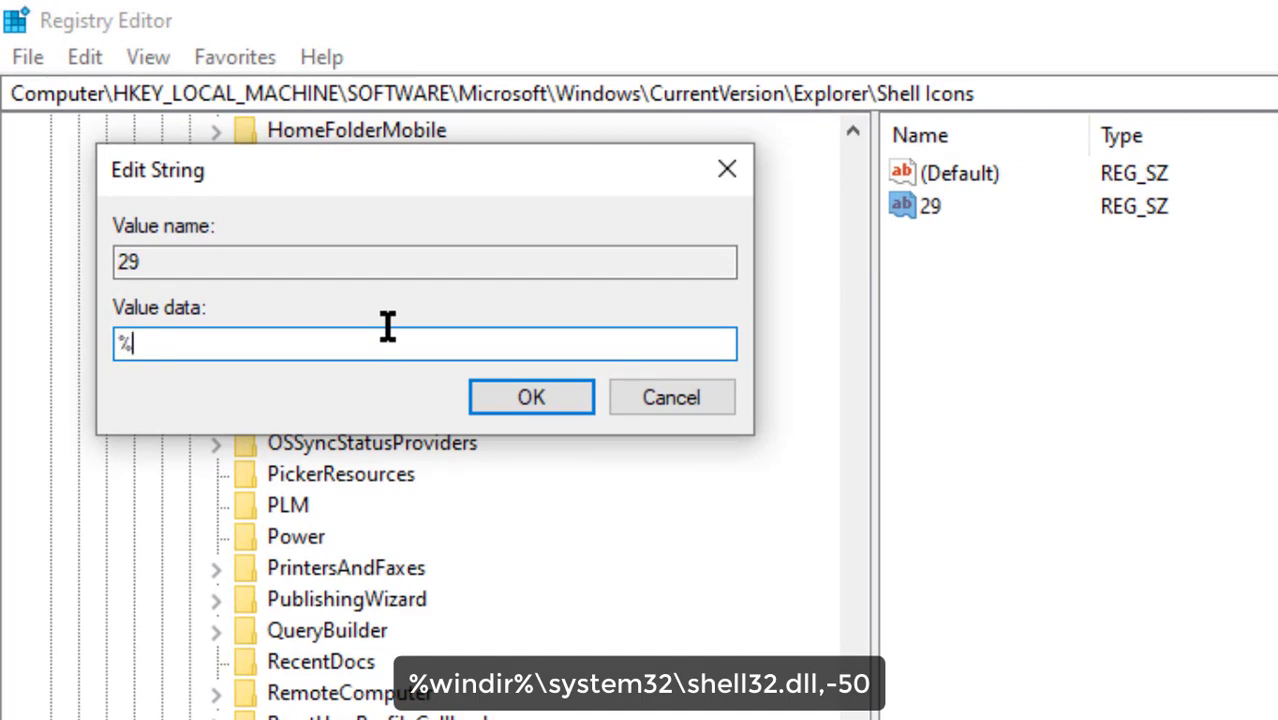
pyautogui.write('windir%\\')
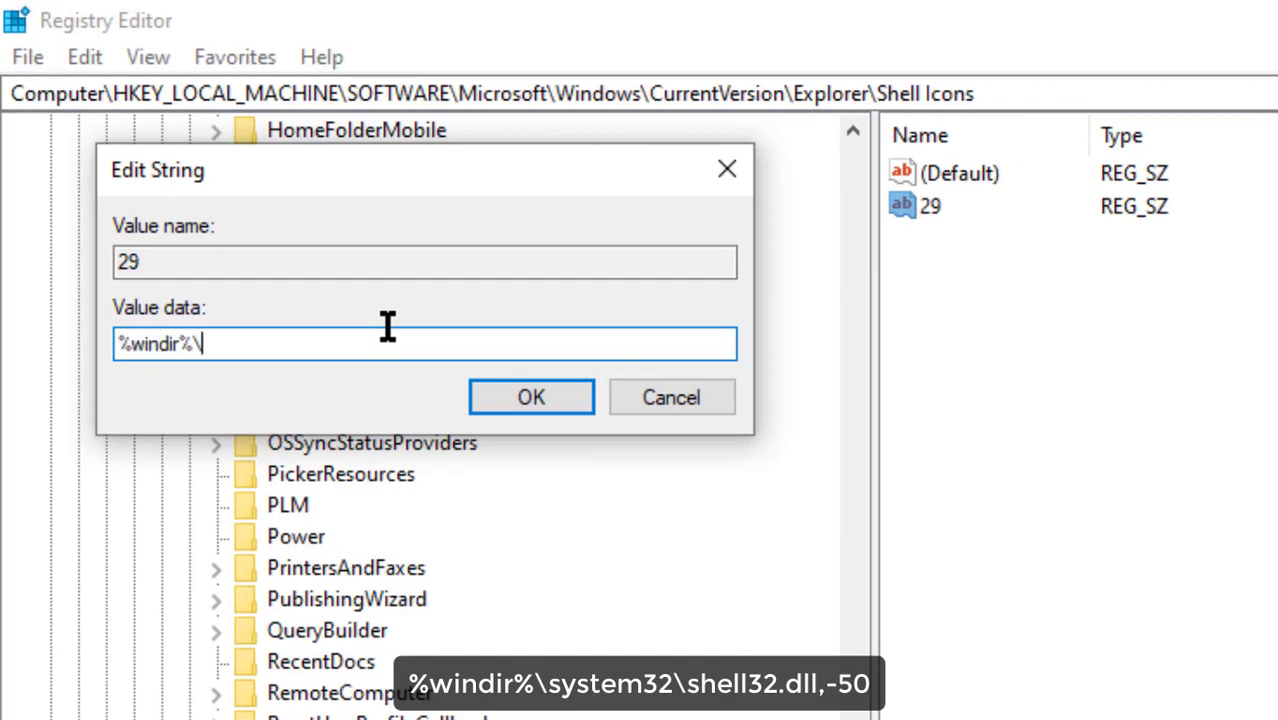
pyautogui.write('system32\\')
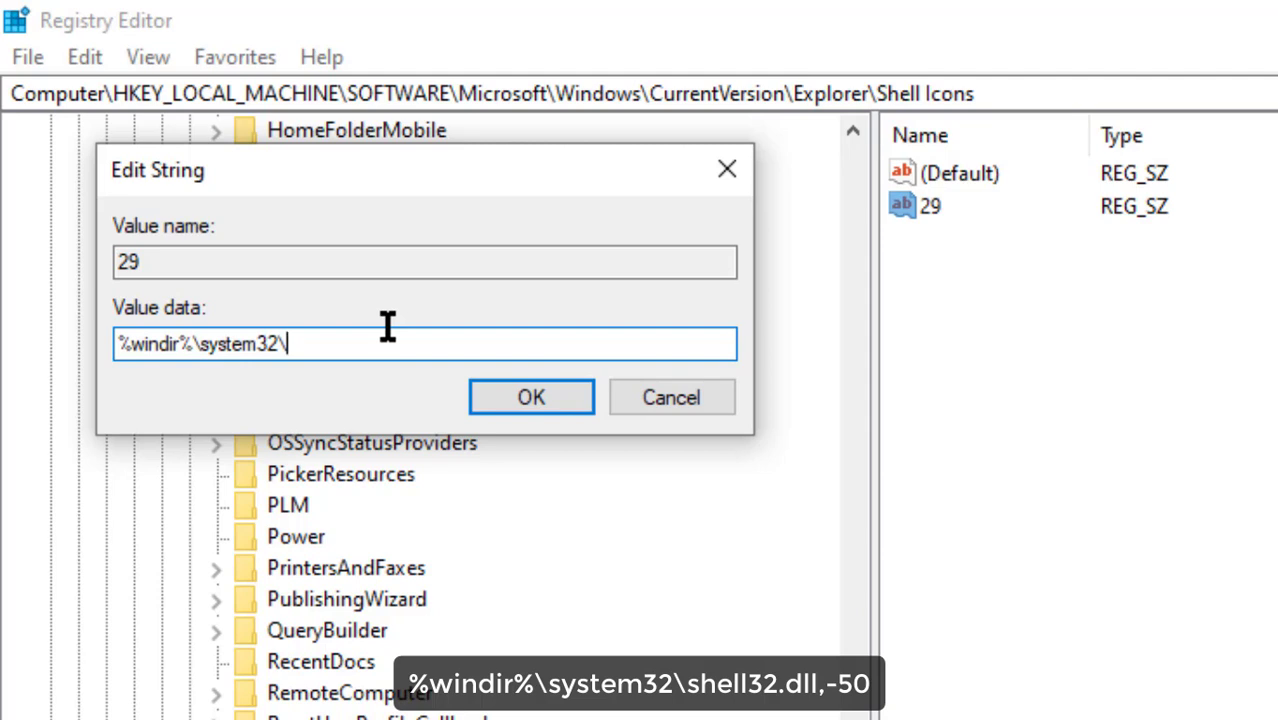
pyautogui.write('shell32.dll')
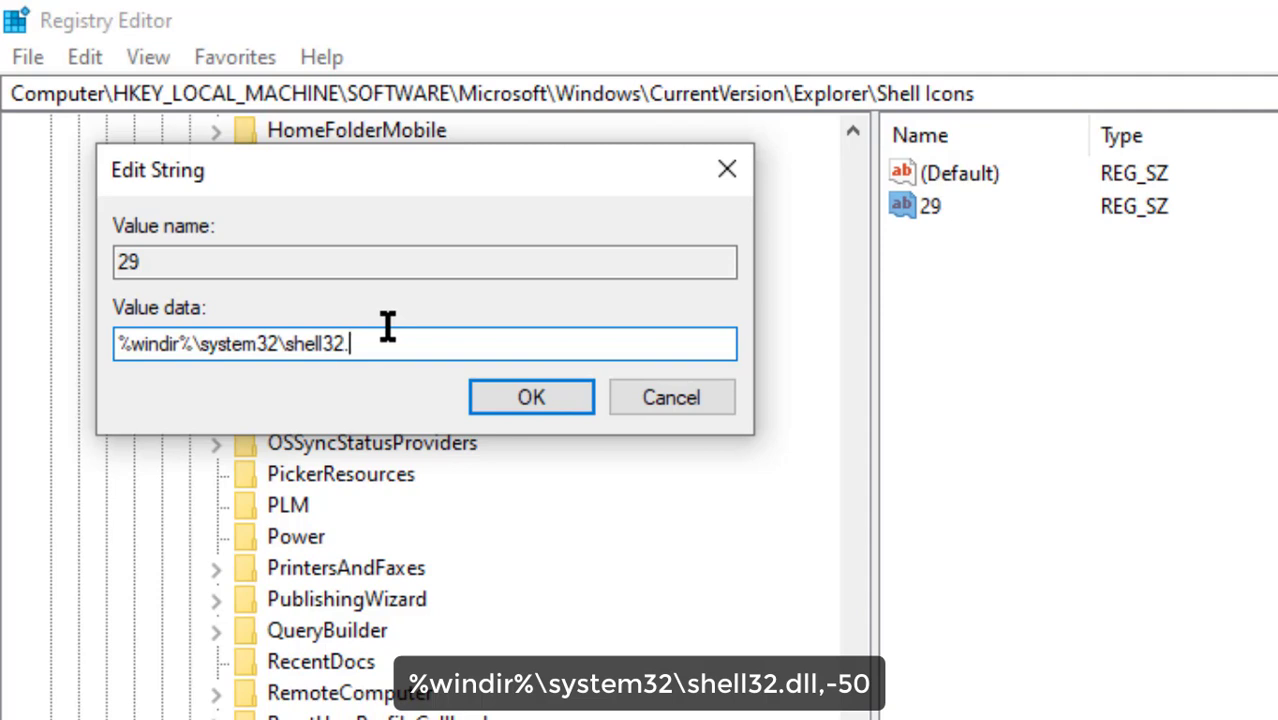
pyautogui.write(',-50')
pyautogui.click(528, 398)
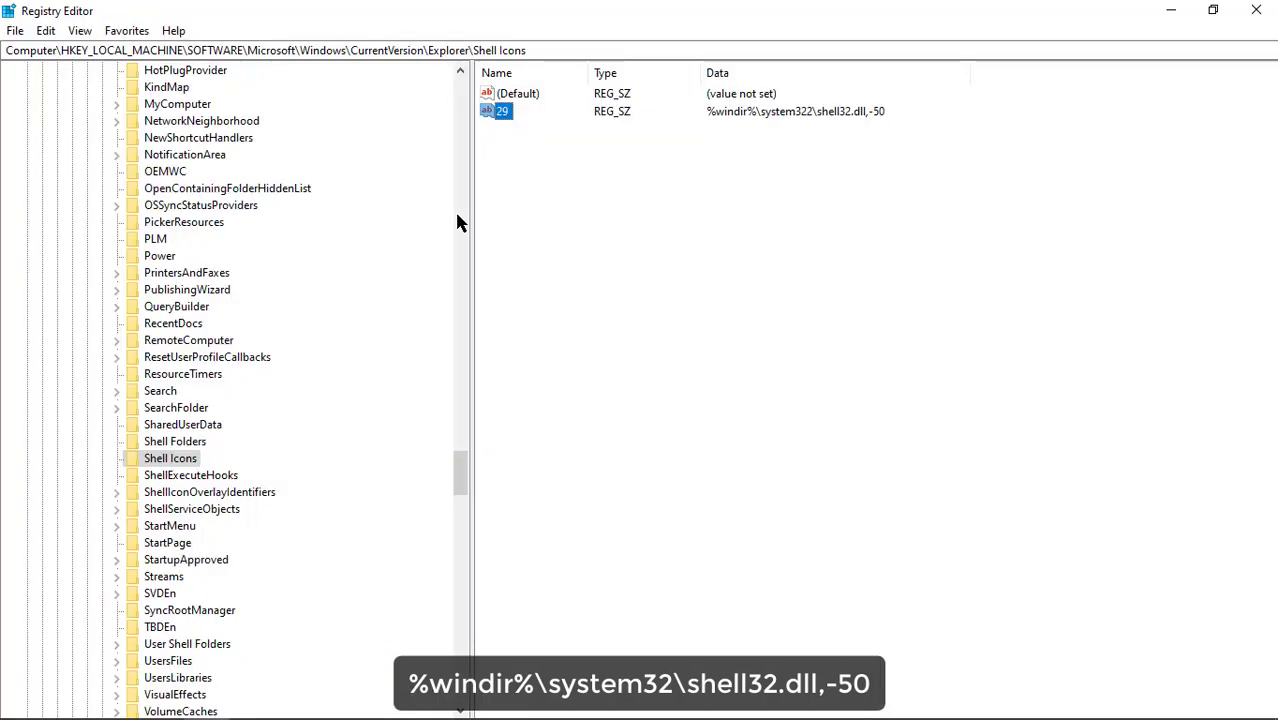
# Deselect the string value and exit the Registry Editor.
pyautogui.click(561, 224)
pyautogui.click(15, 30)
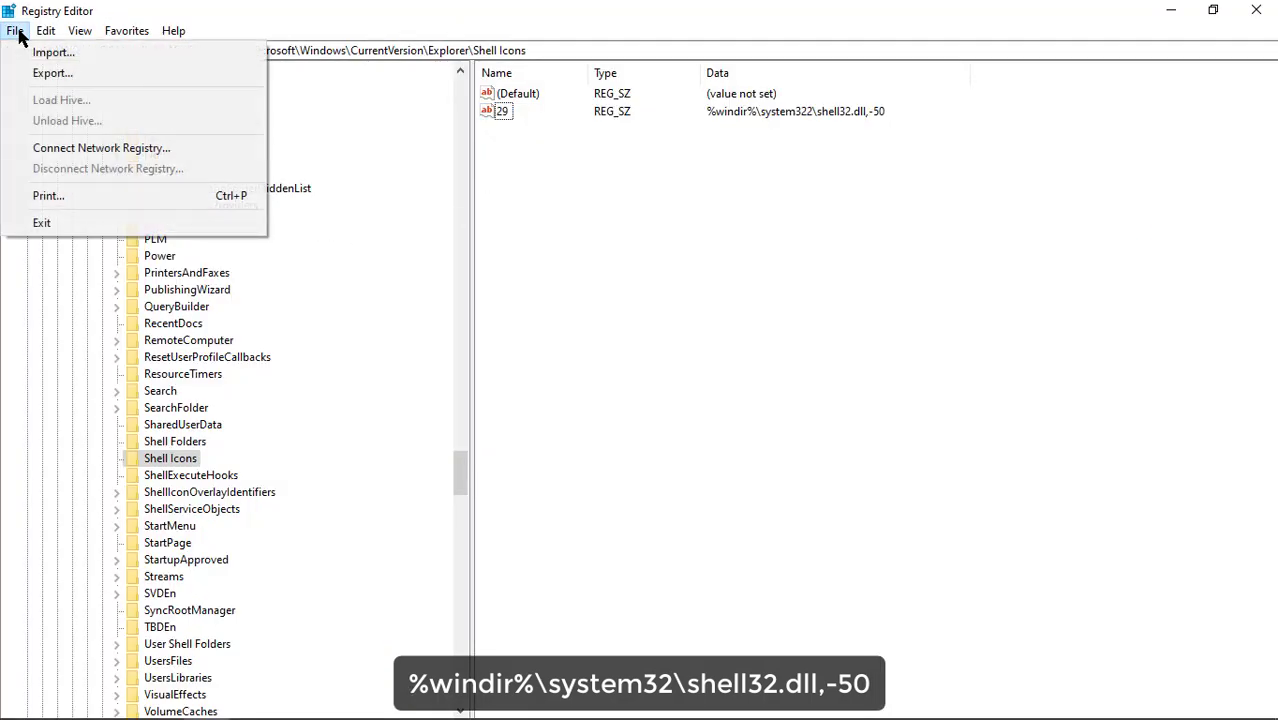
pyautogui.click(59, 218)
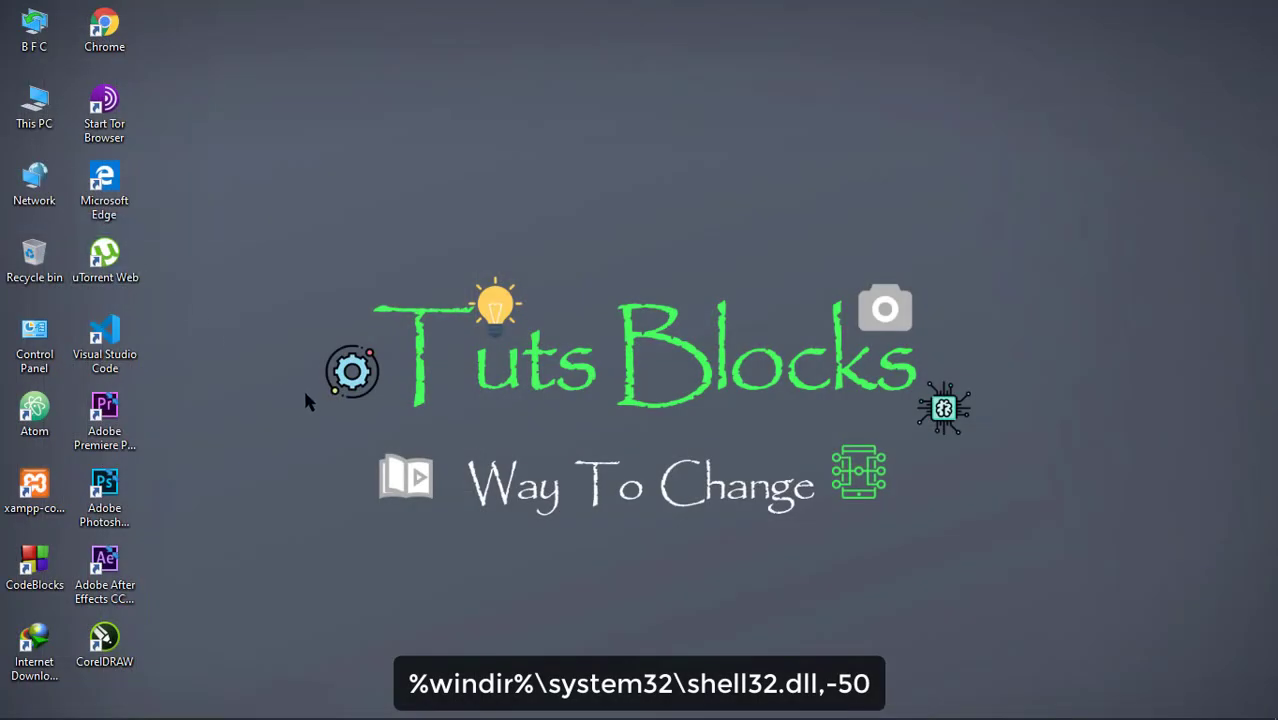
# Restart the computer from the Shut Down Windows dialog.
pyautogui.hotkey('alt', 'F4')
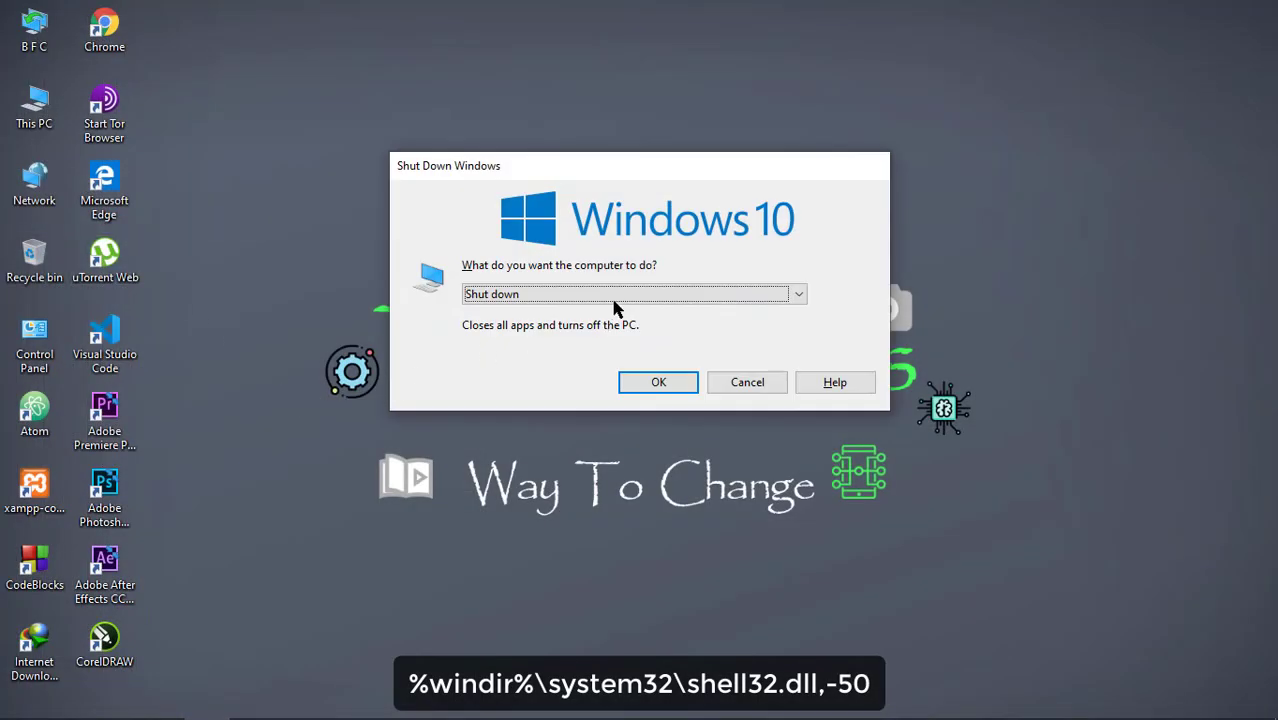
pyautogui.click(620, 296)
pyautogui.click(639, 369)
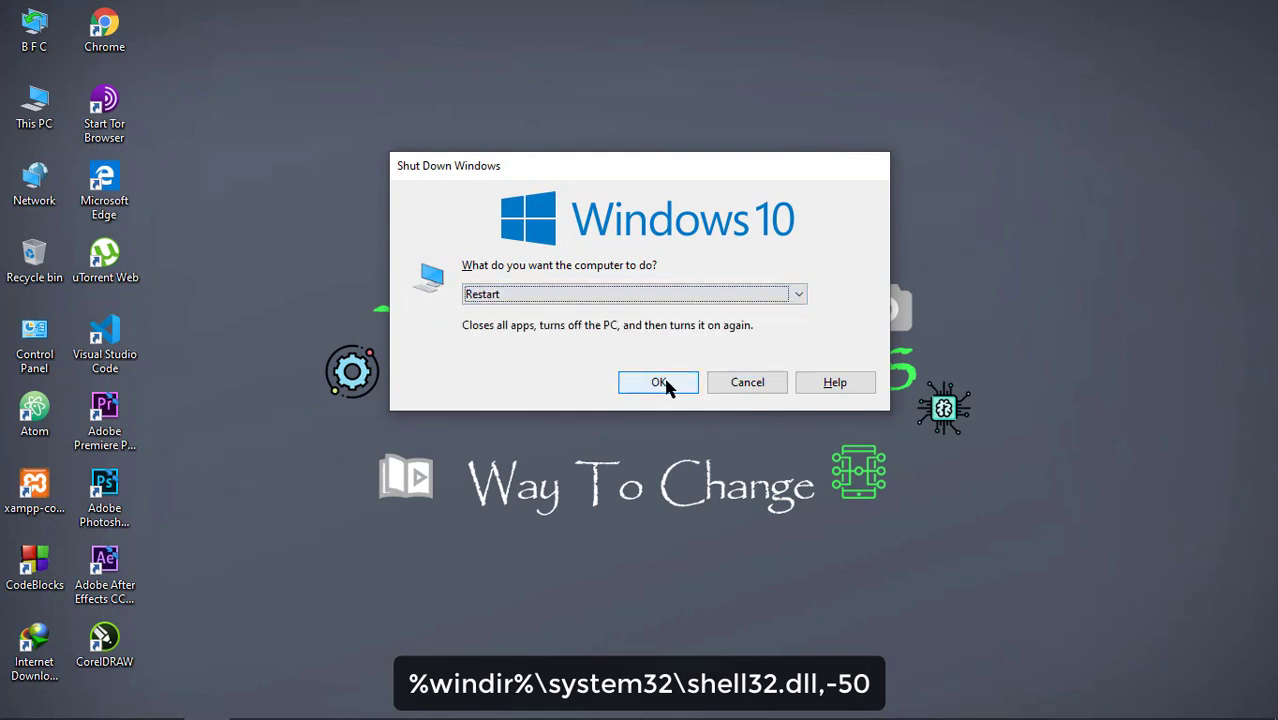
pyautogui.click(660, 383)
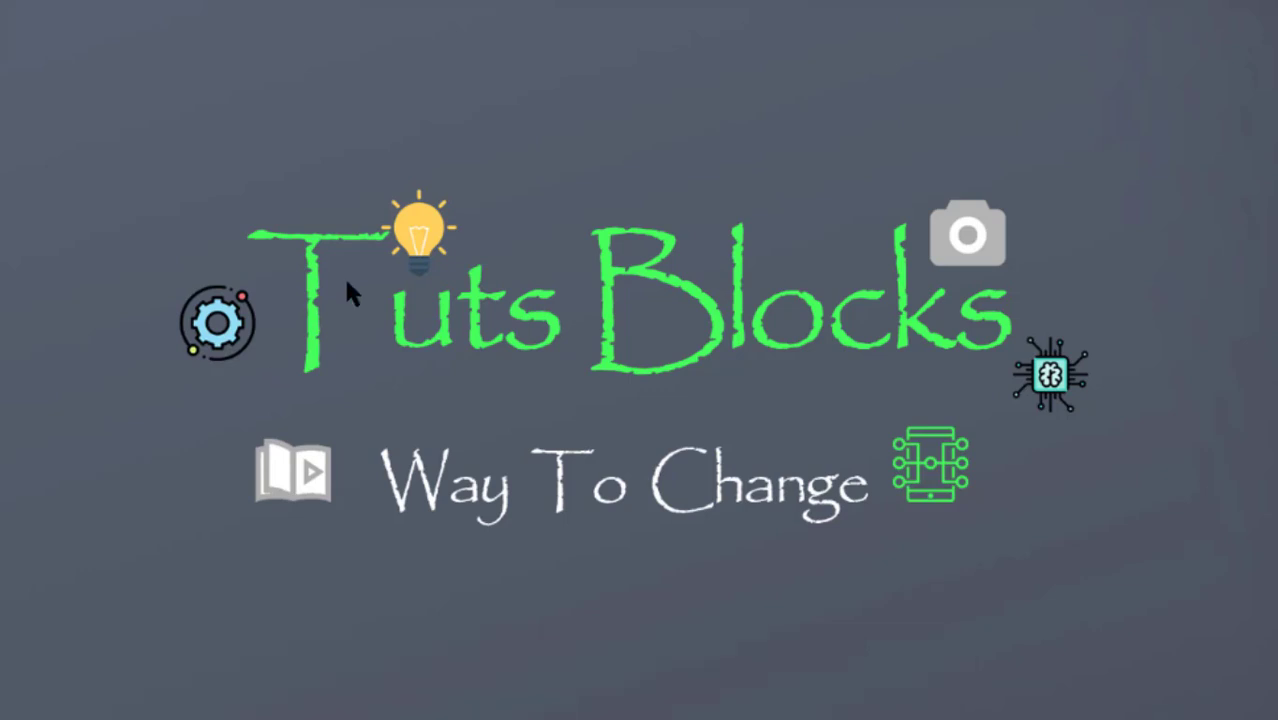
# Open the Desktop Icon Settings from the Themes page of the desktop's personalization settings.
pyautogui.rightClick(516, 140)
pyautogui.click(610, 378)
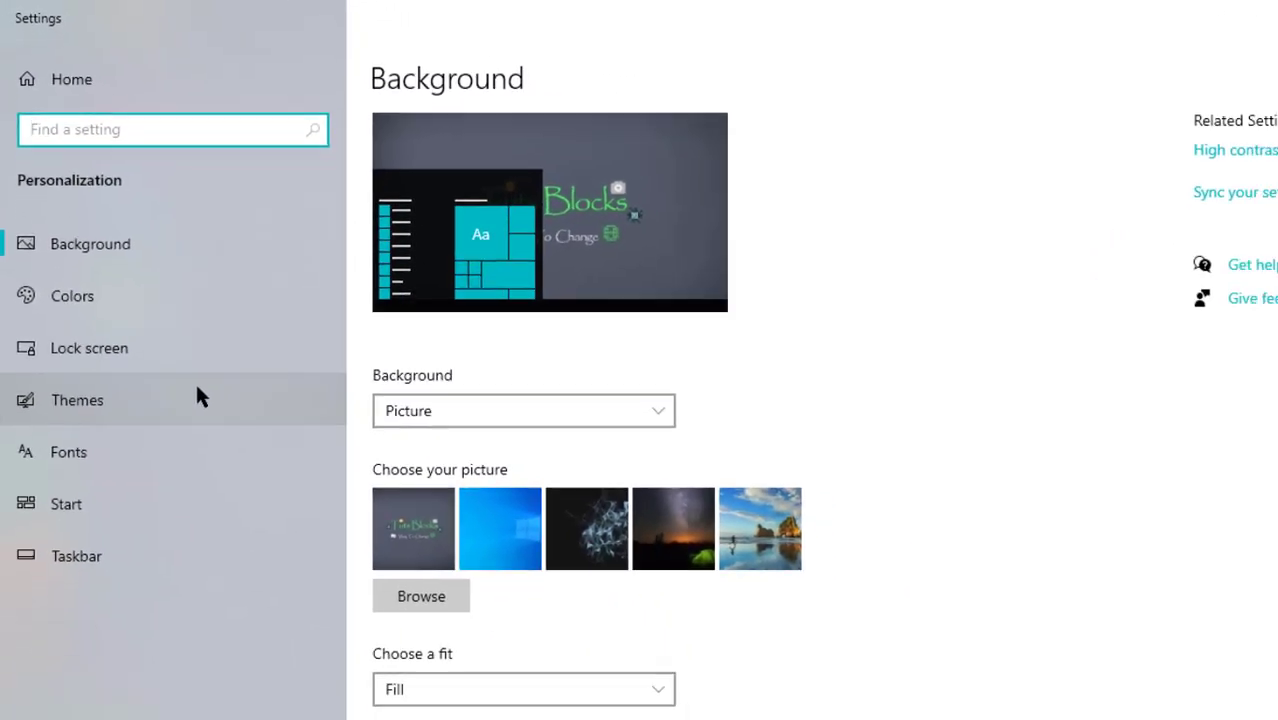
pyautogui.click(196, 397)
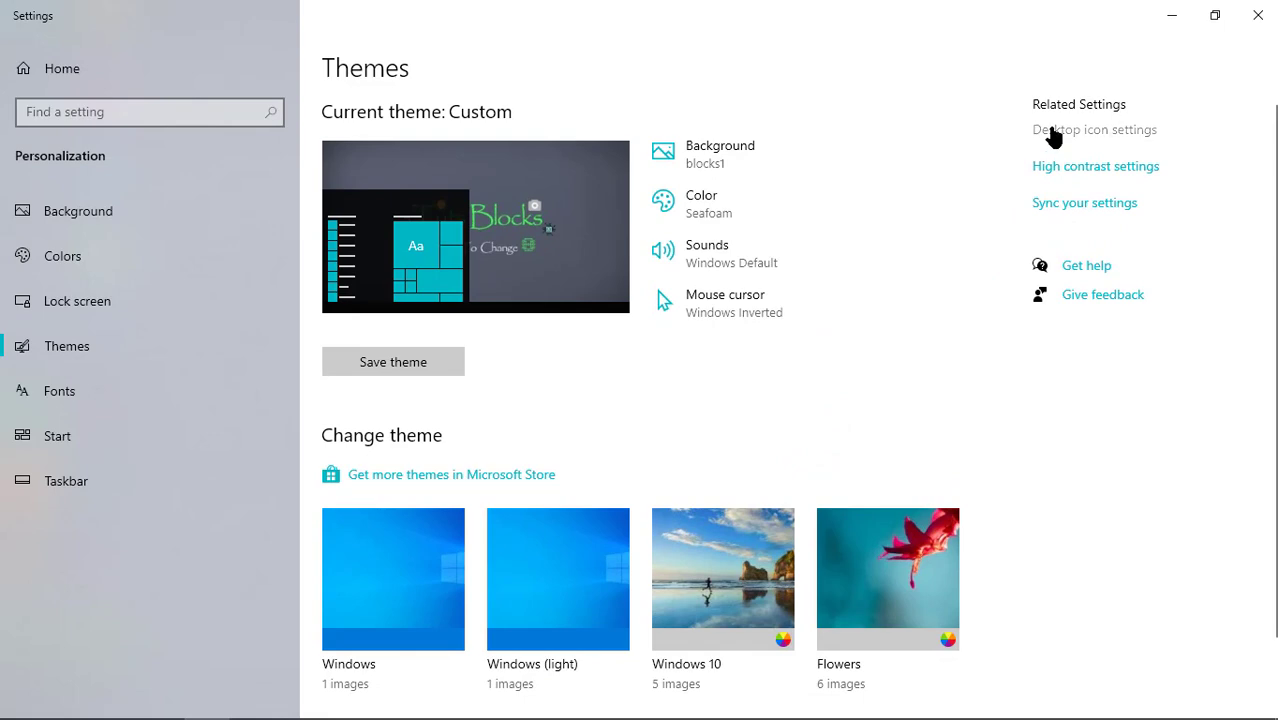
pyautogui.click(1038, 136)
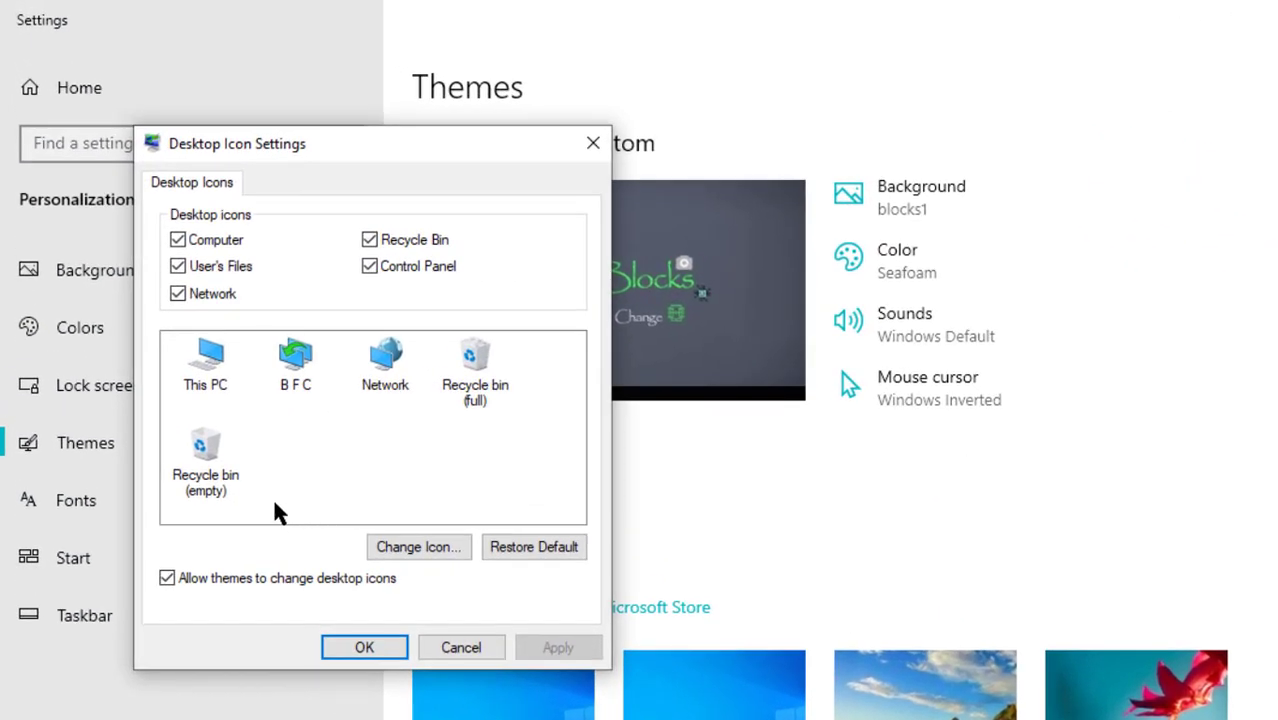
# Change the This PC icon to the blue information icon from imageres.dll.
pyautogui.click(420, 550)
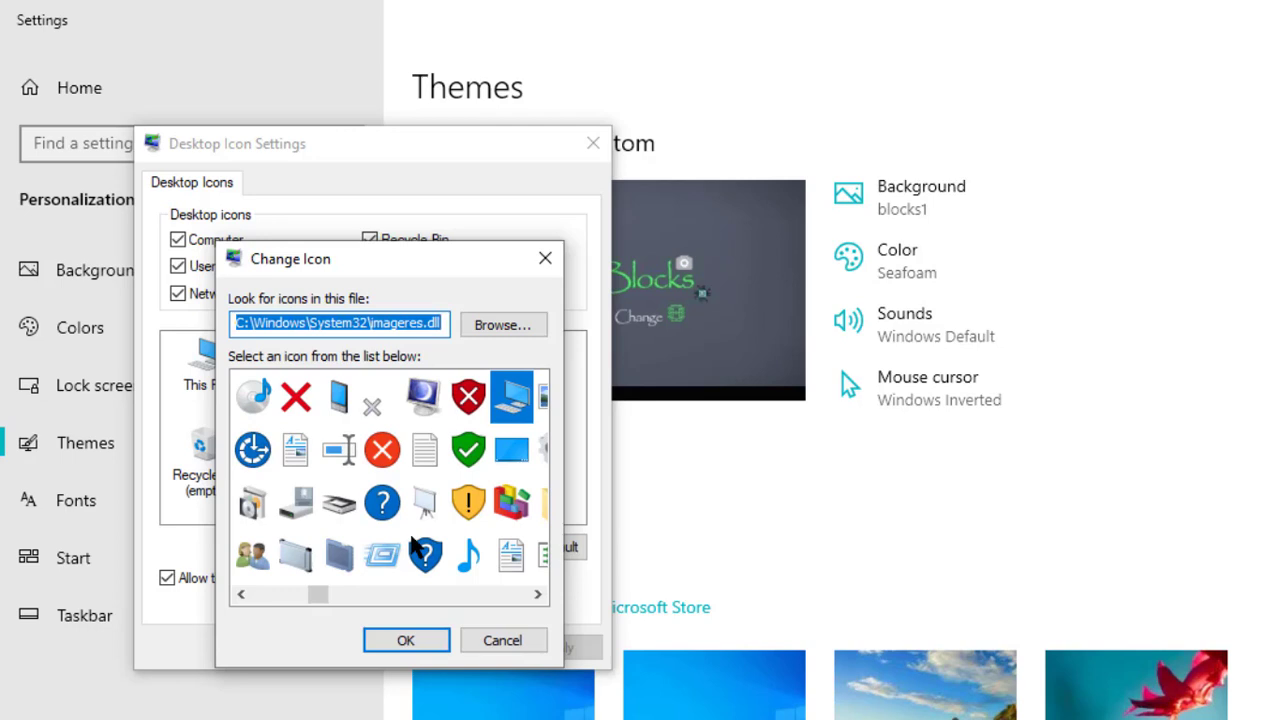
pyautogui.scroll(-8, 412, 540)
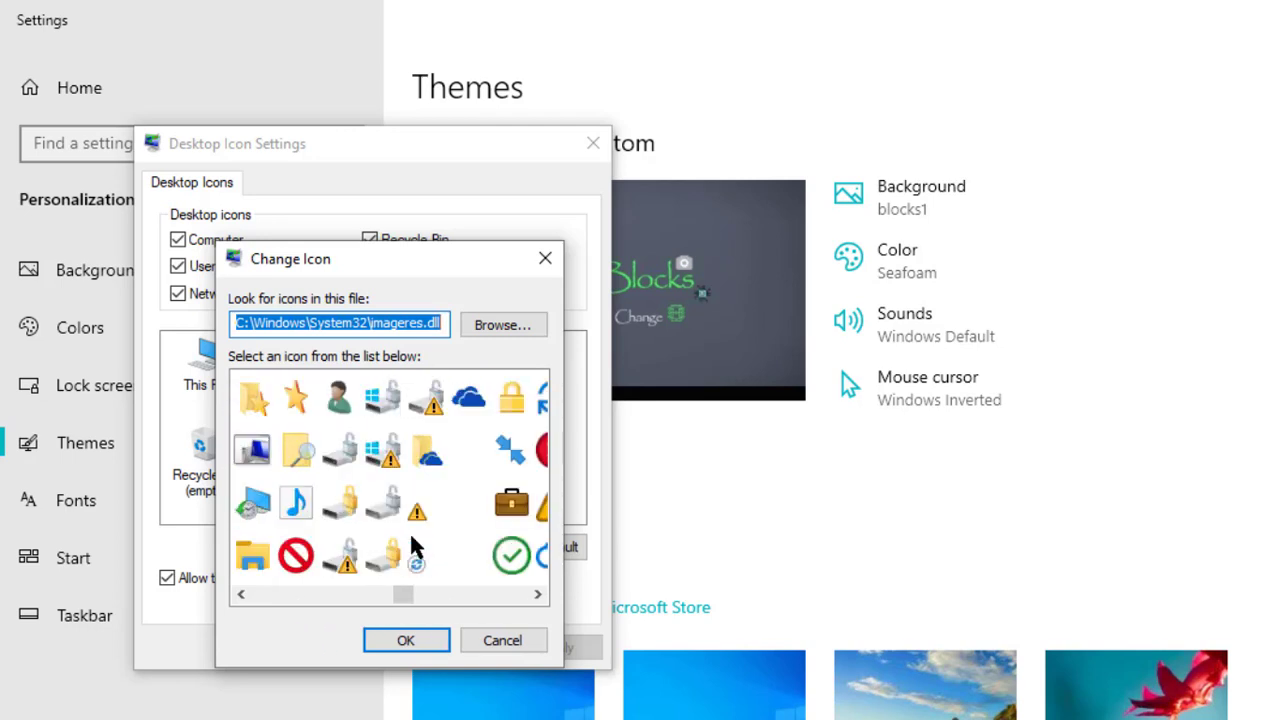
pyautogui.scroll(3, 412, 545)
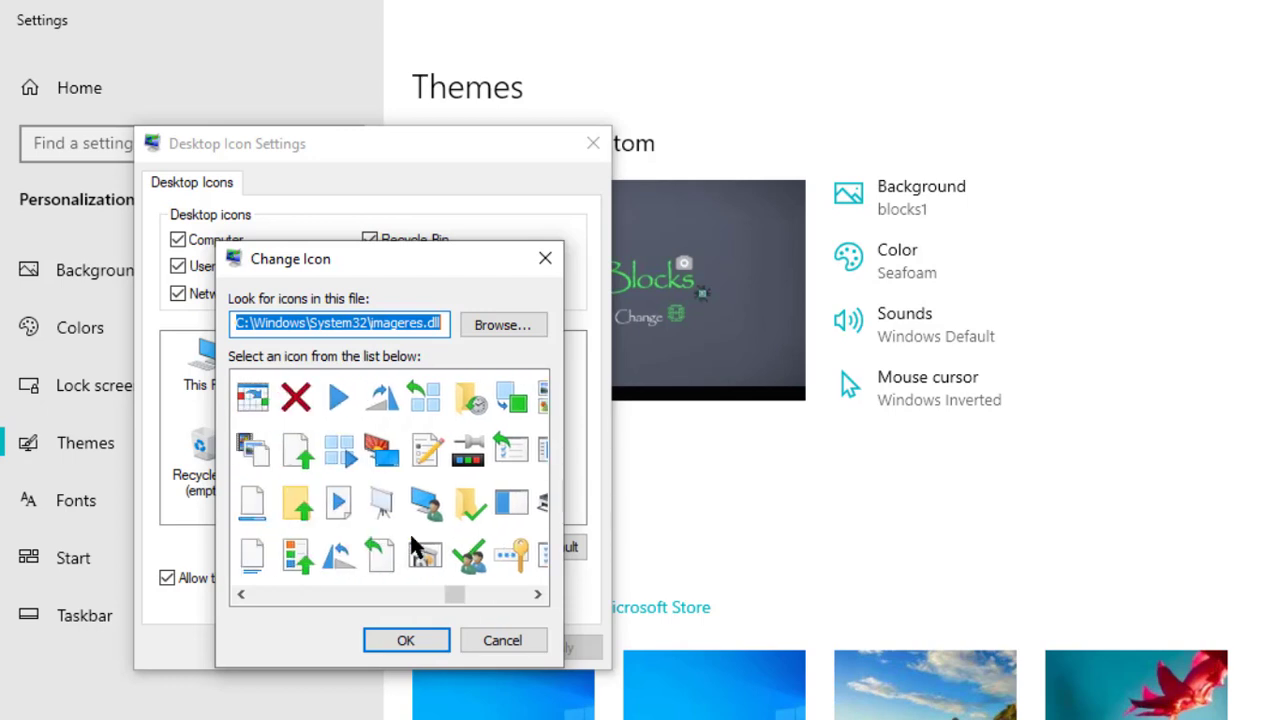
pyautogui.scroll(3, 415, 548)
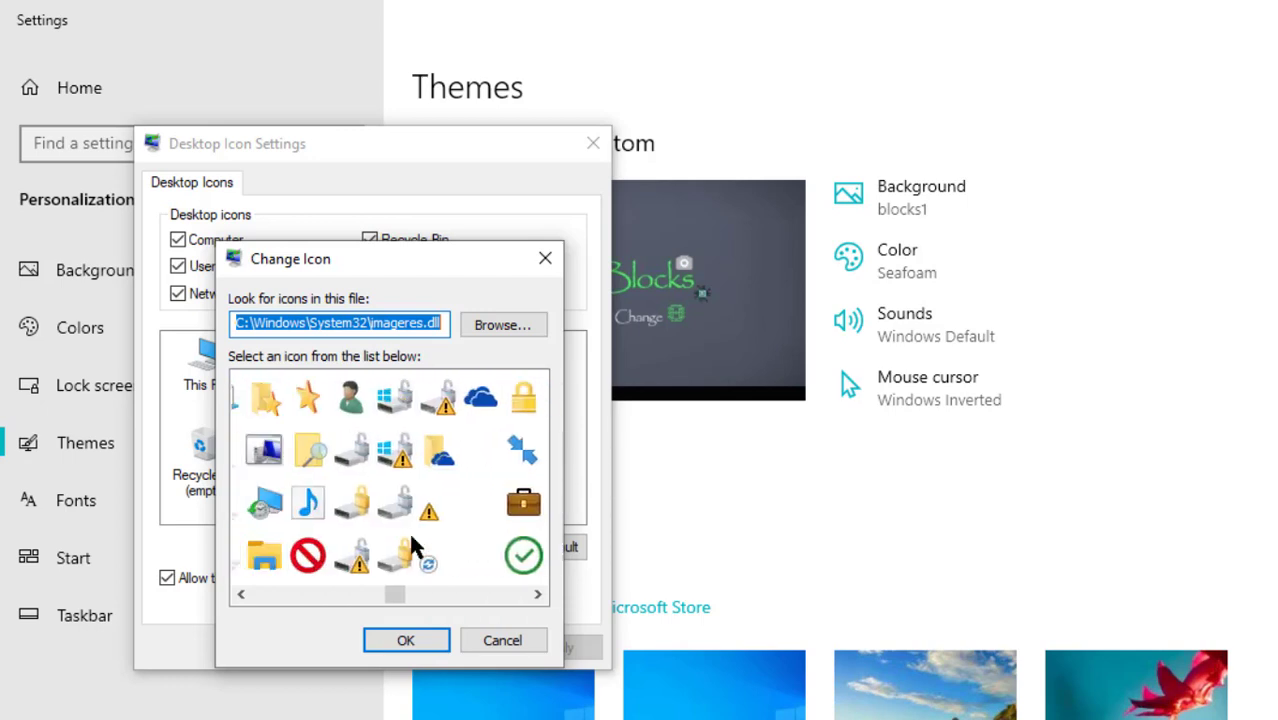
pyautogui.scroll(2, 415, 548)
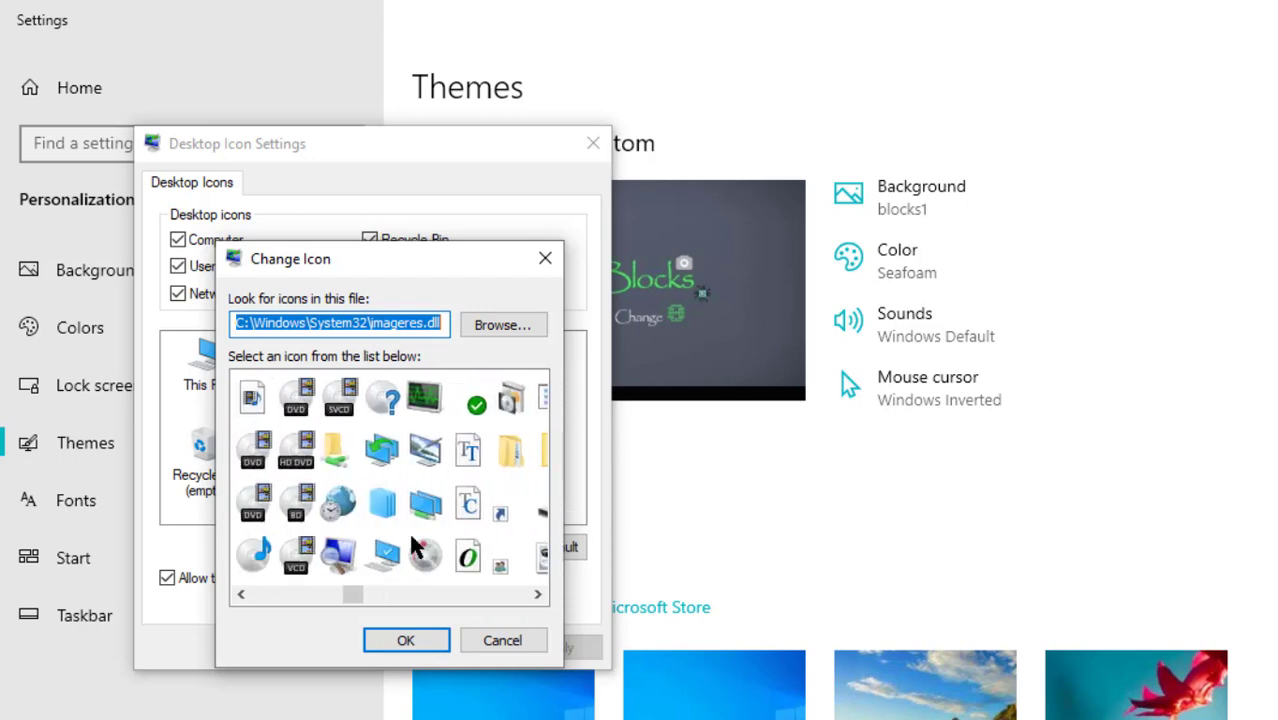
pyautogui.scroll(4, 415, 548)
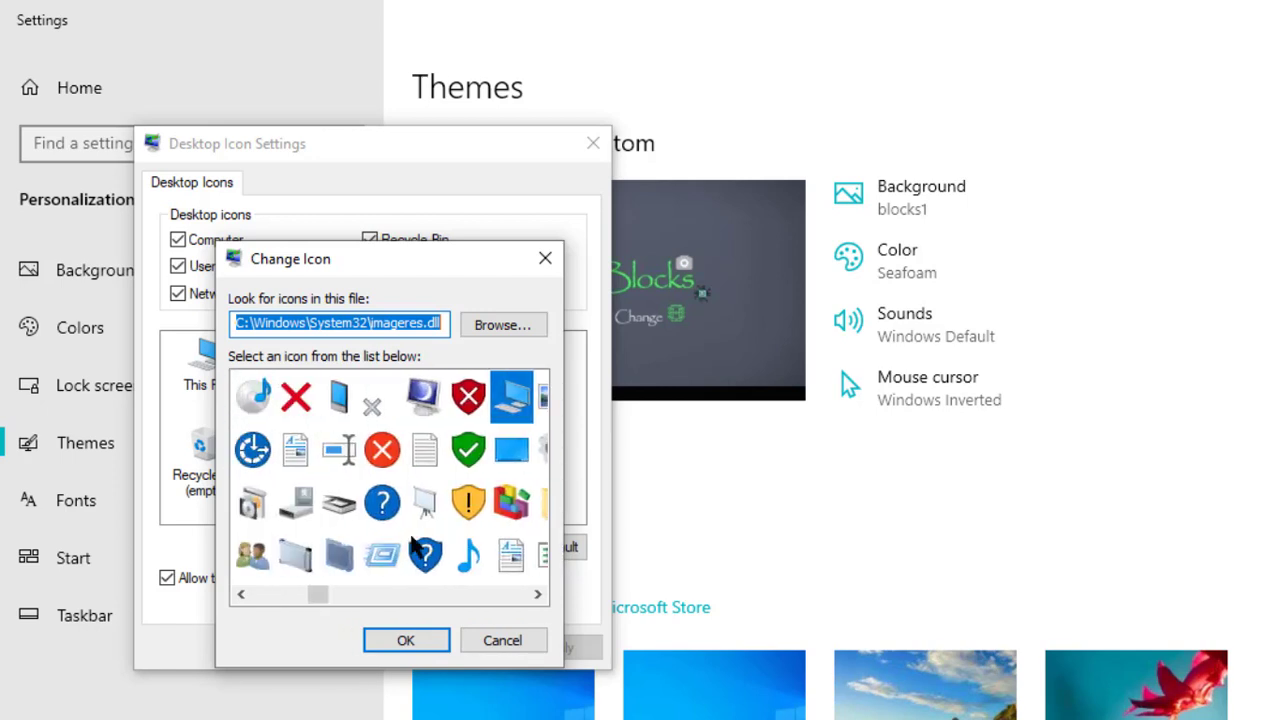
pyautogui.scroll(2, 415, 548)
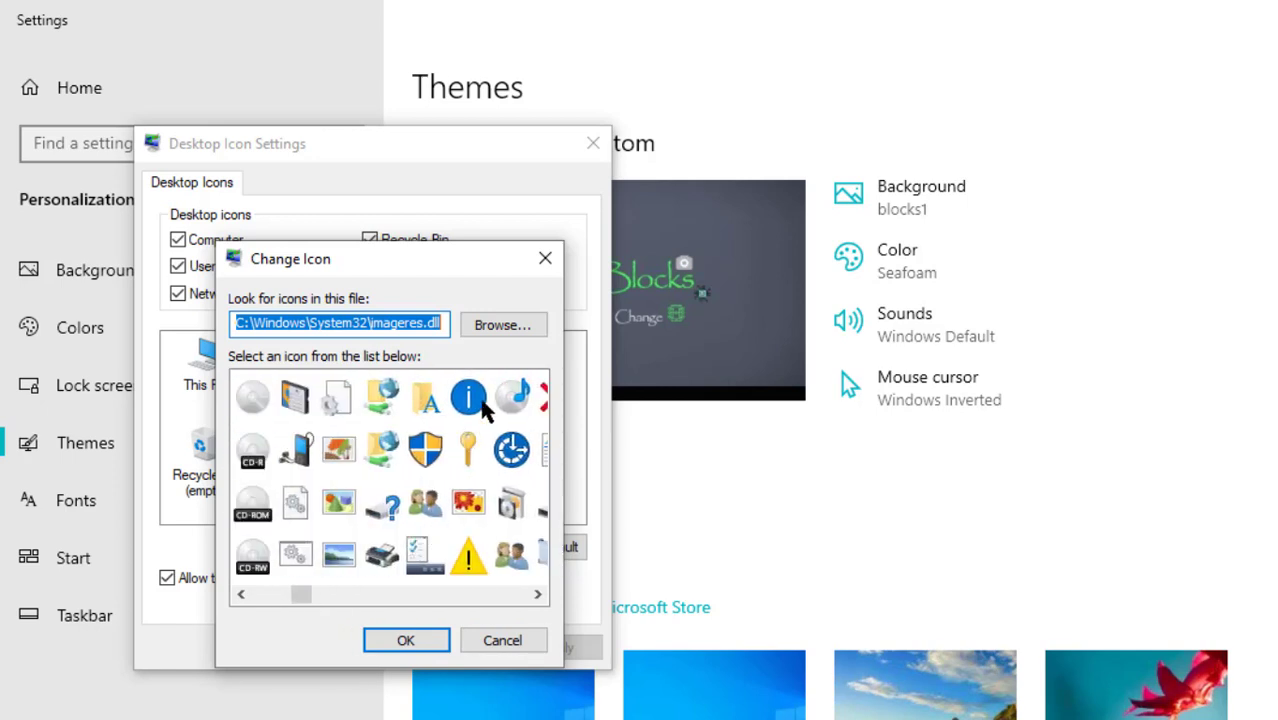
pyautogui.click(489, 400)
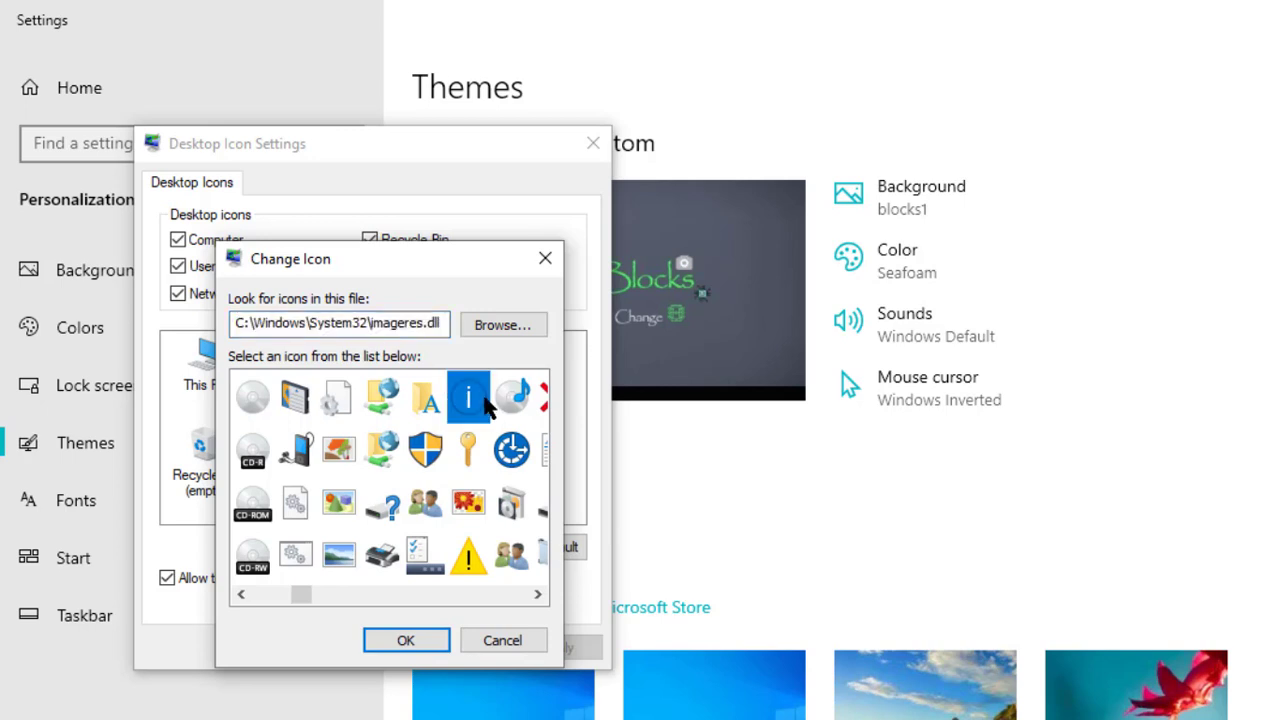
pyautogui.click(428, 645)
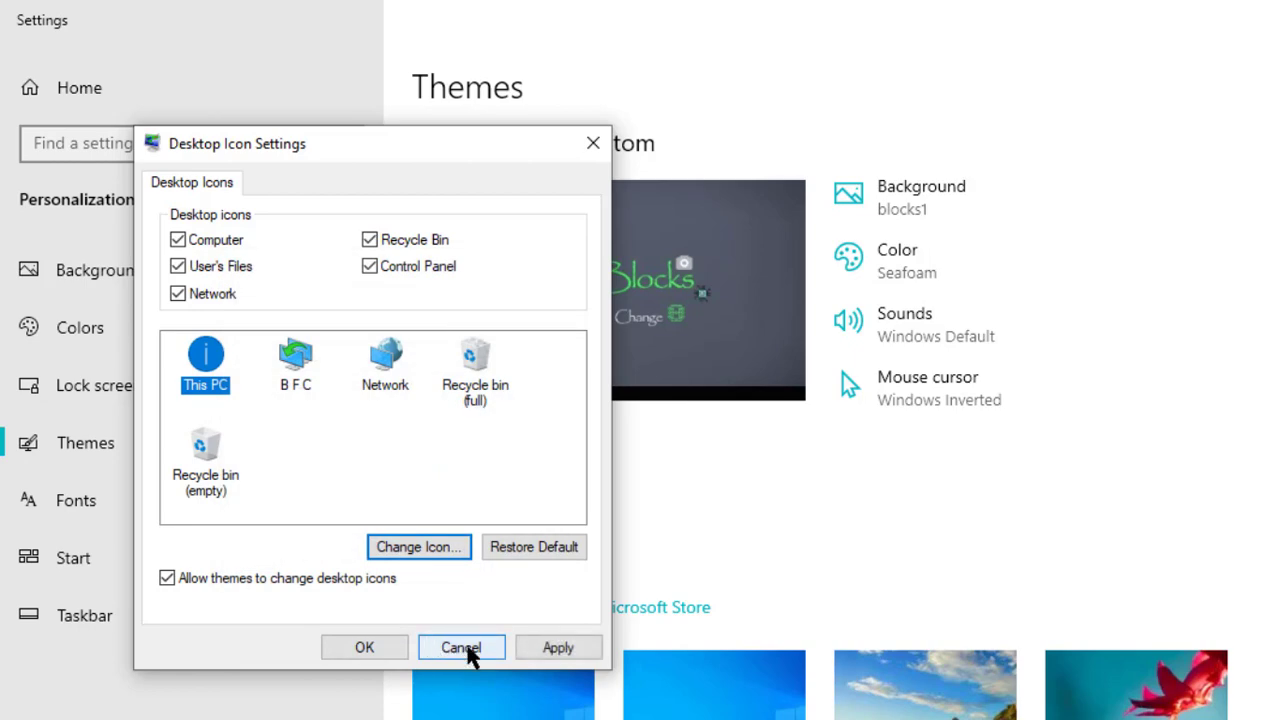
# Apply the desktop icon settings and close the Settings window.
pyautogui.click(558, 648)
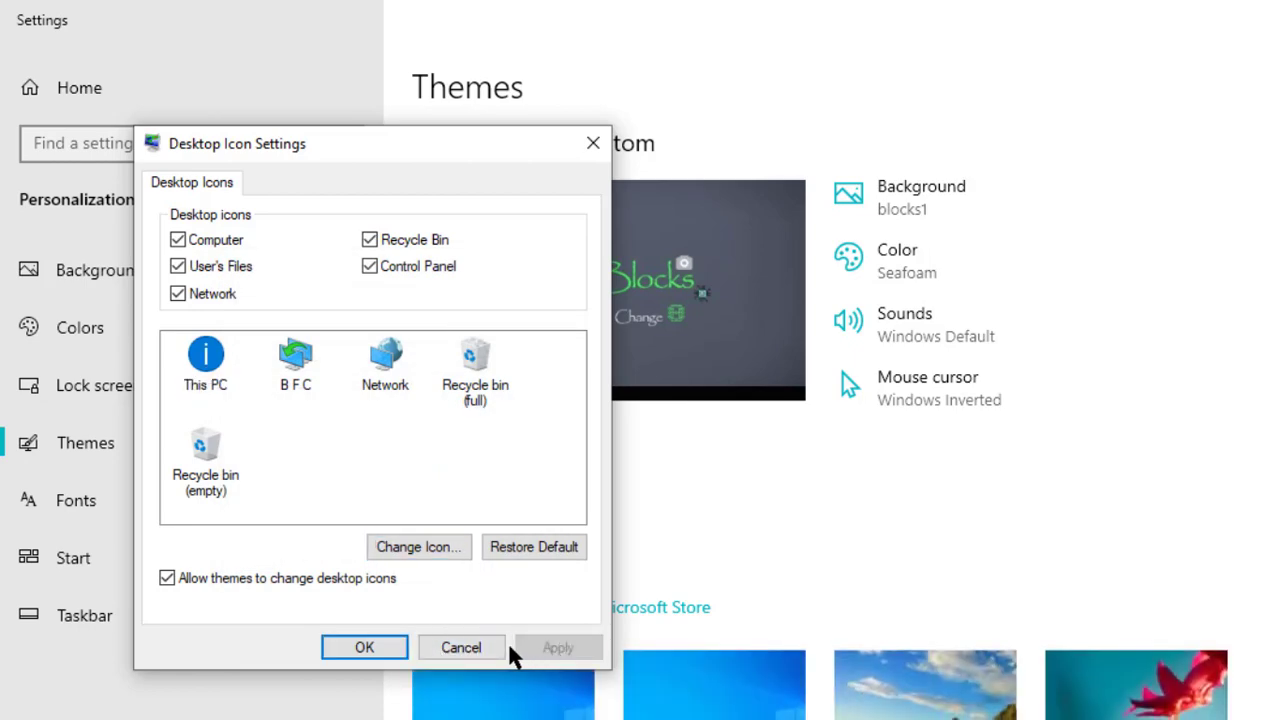
pyautogui.click(368, 649)
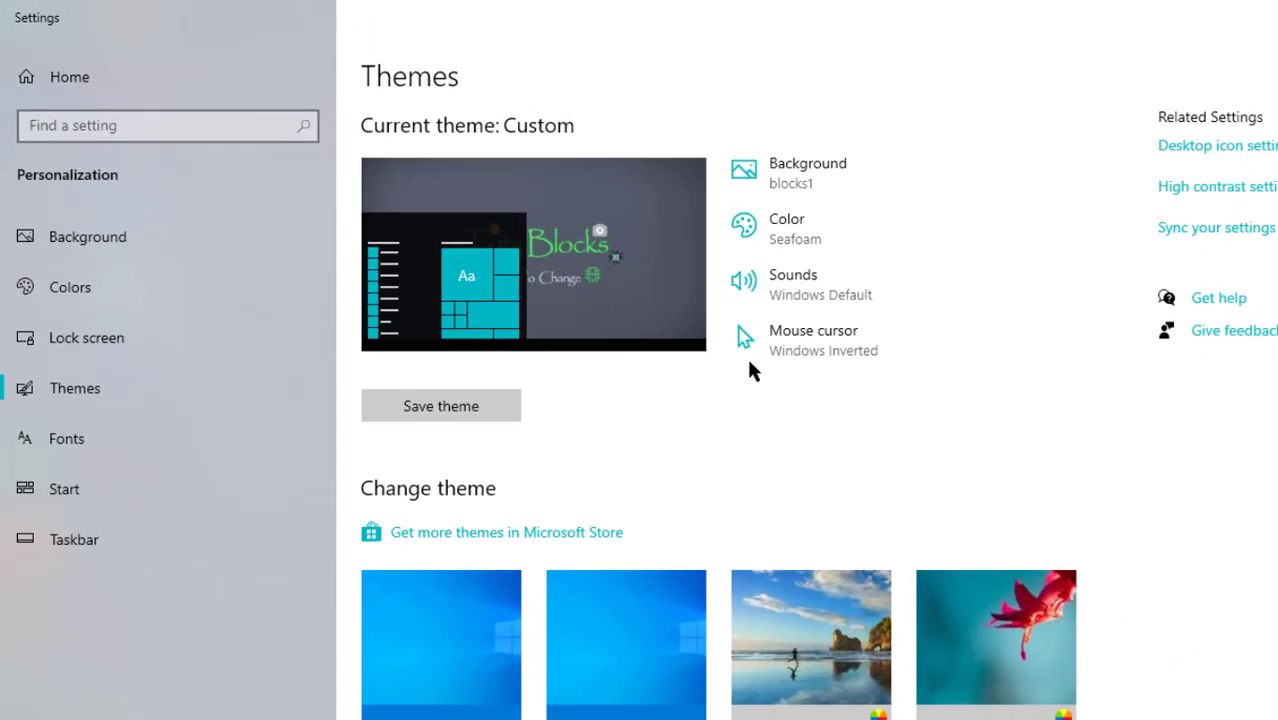
pyautogui.click(1257, 18)
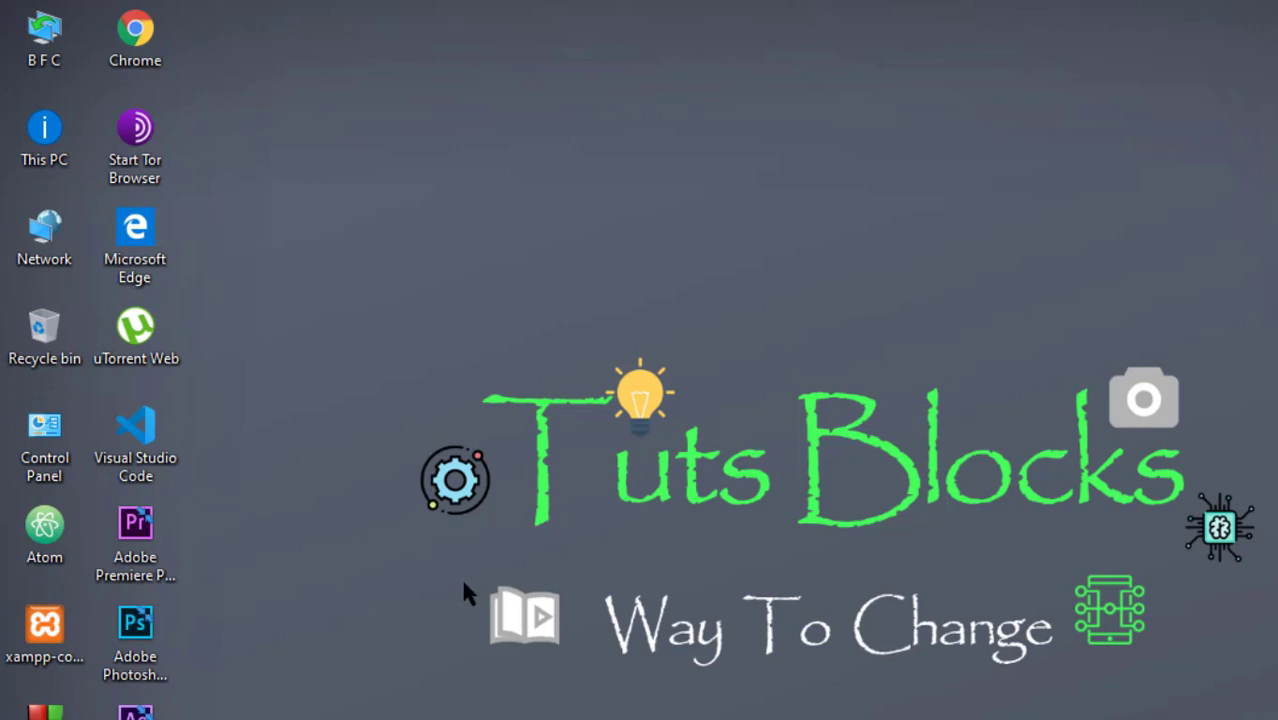
# Change the Chrome shortcut's icon to the white tile with the multicoloured grid from chrome.exe and apply it.
pyautogui.click(152, 38)
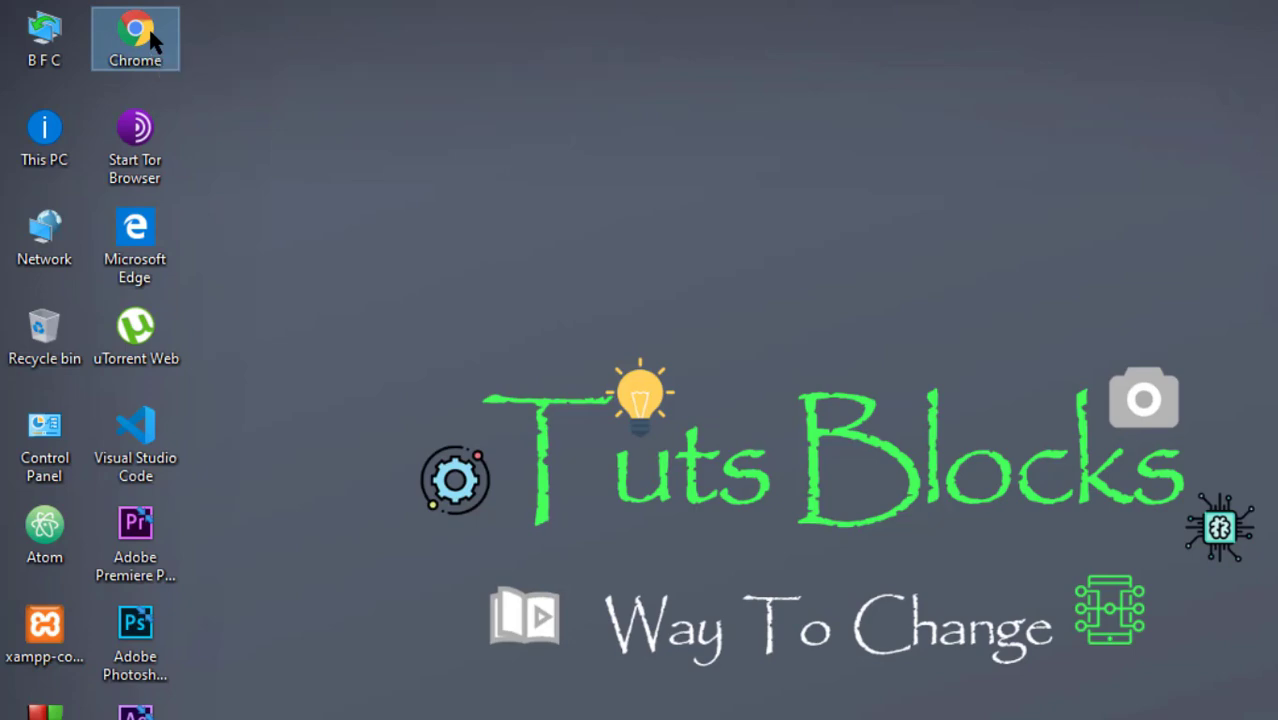
pyautogui.rightClick(152, 38)
pyautogui.click(328, 568)
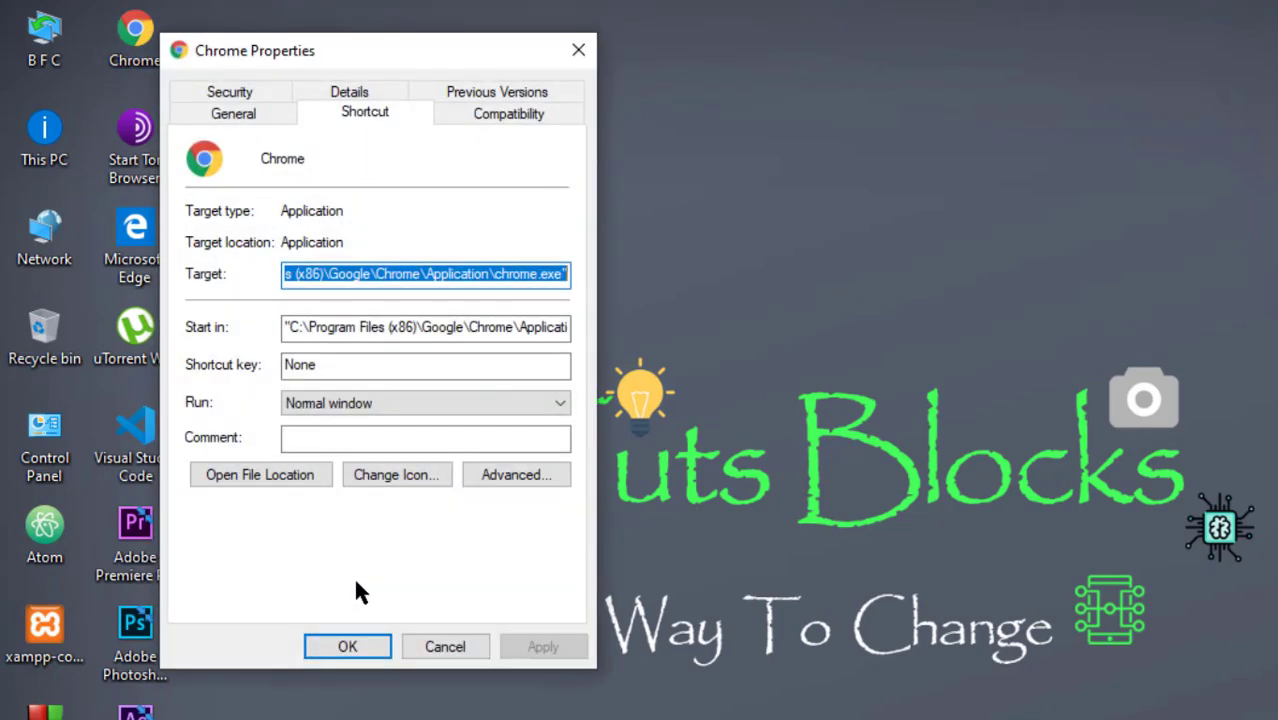
pyautogui.click(385, 478)
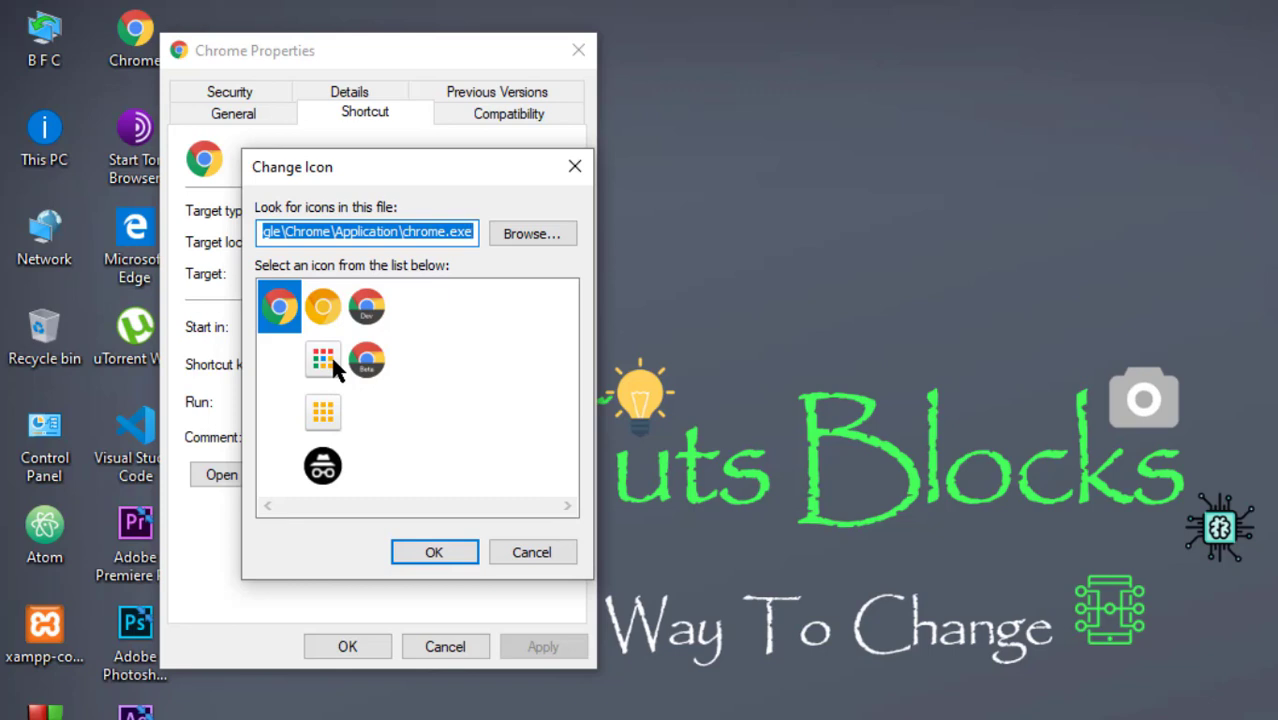
pyautogui.click(332, 360)
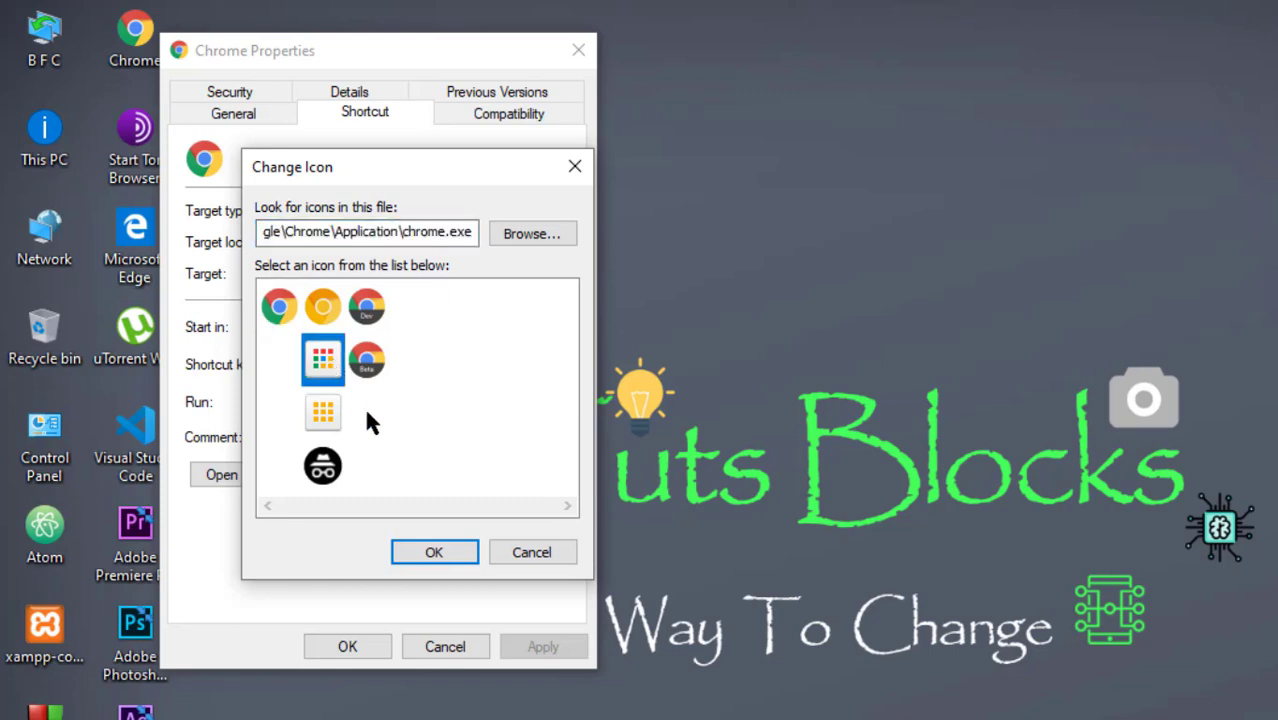
pyautogui.click(442, 548)
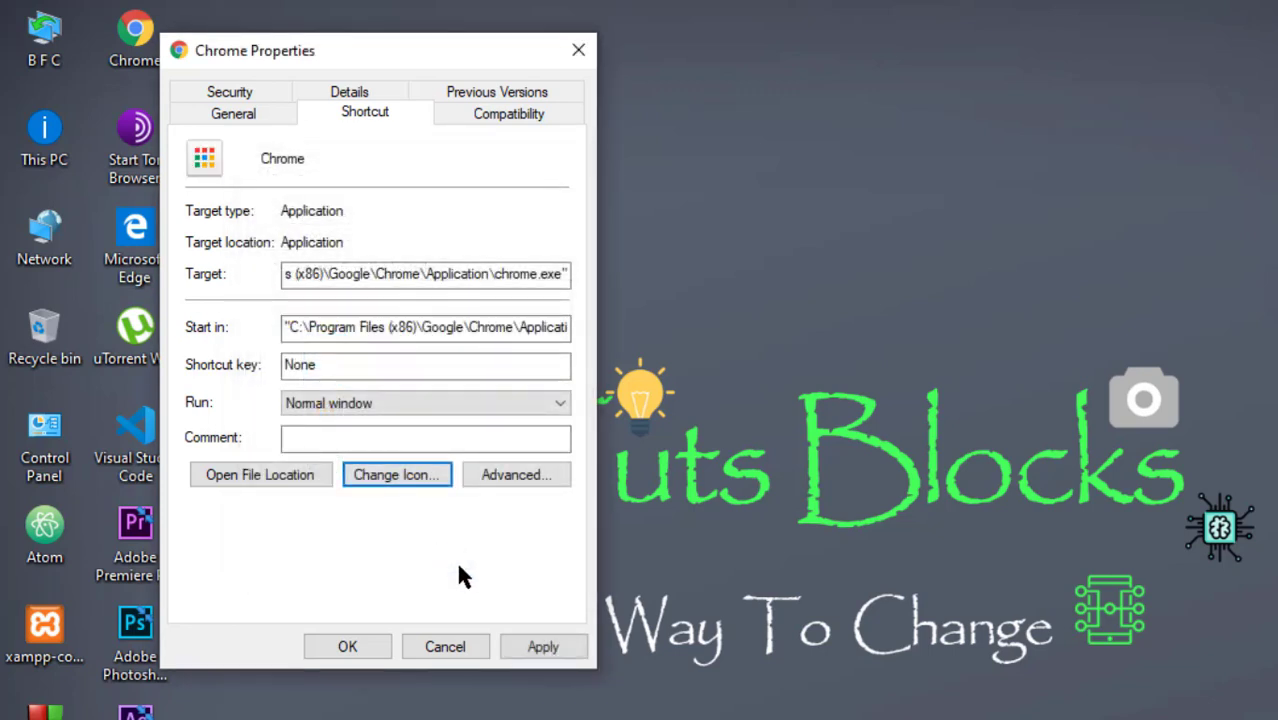
pyautogui.click(543, 647)
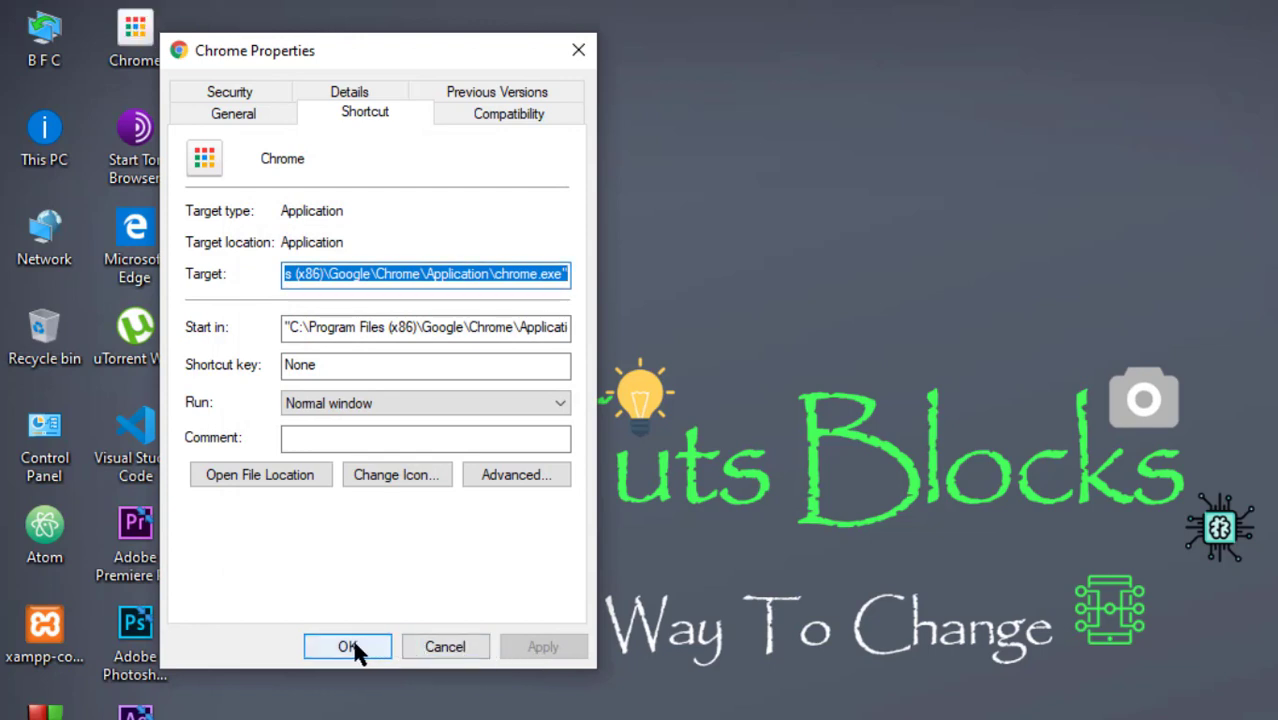
pyautogui.click(348, 648)
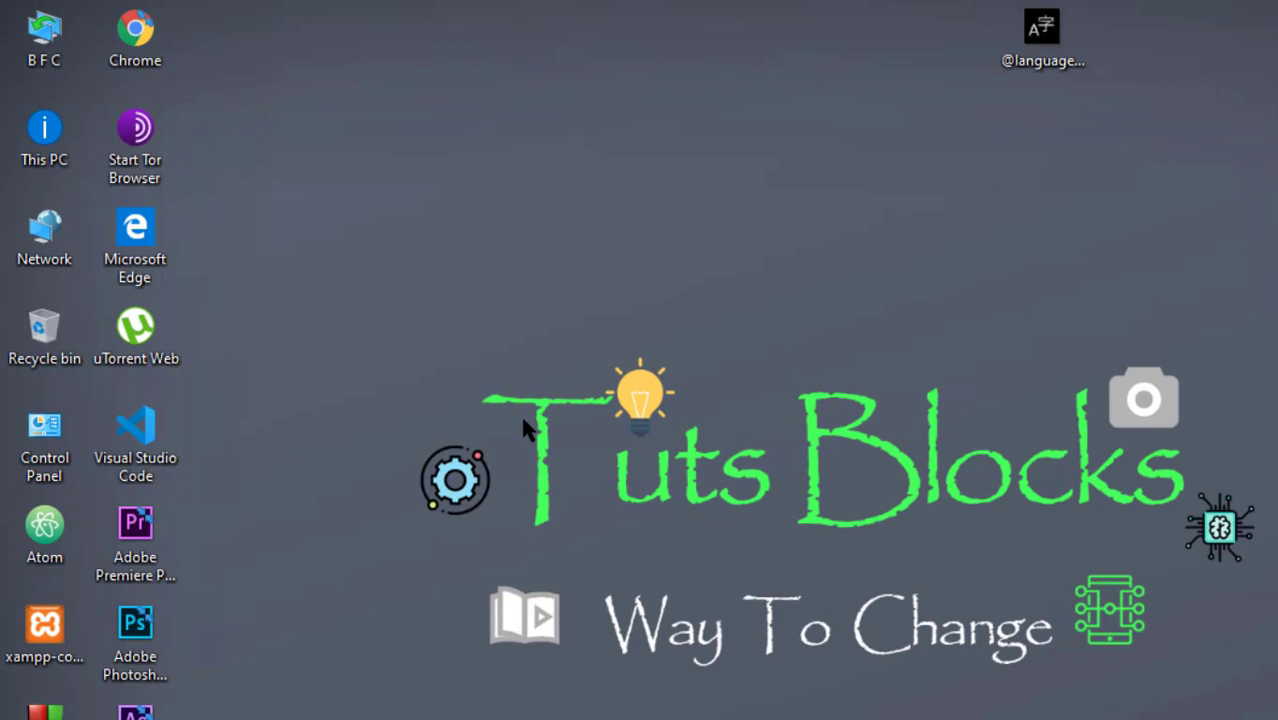
# Open the Change Icon dialog from the Chrome shortcut's properties.
pyautogui.rightClick(142, 46)
pyautogui.click(328, 606)
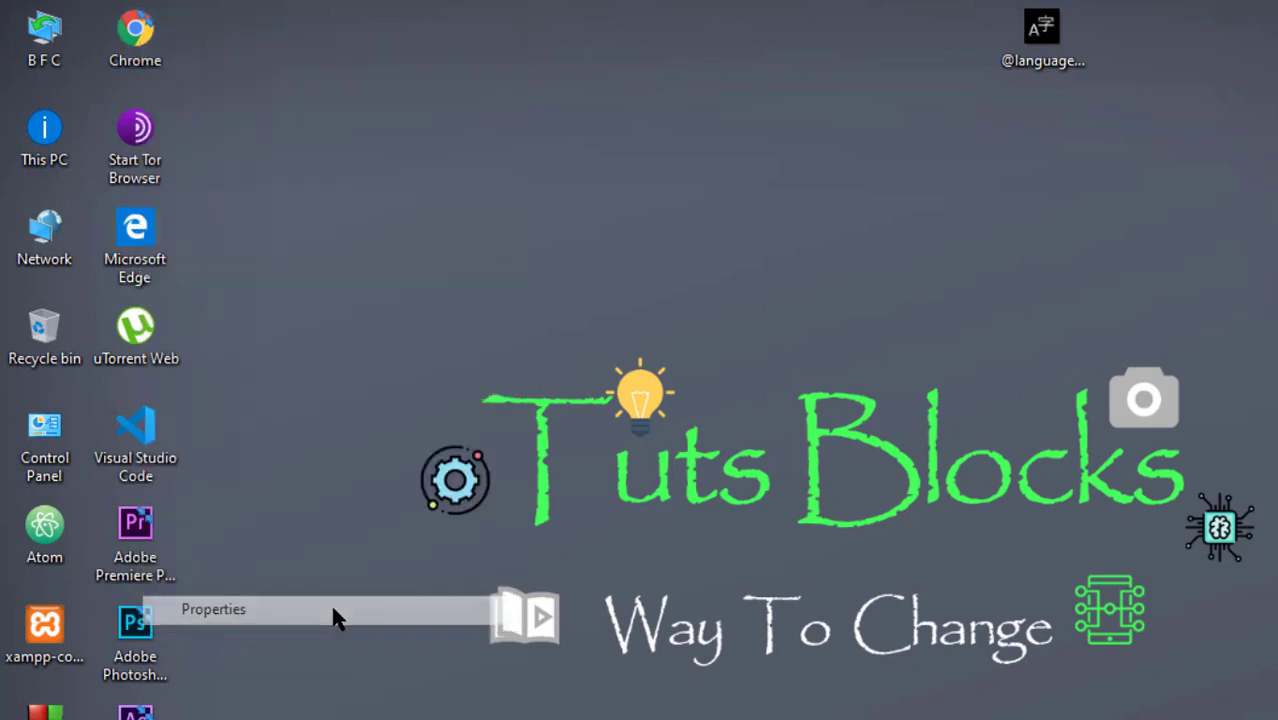
pyautogui.click(387, 487)
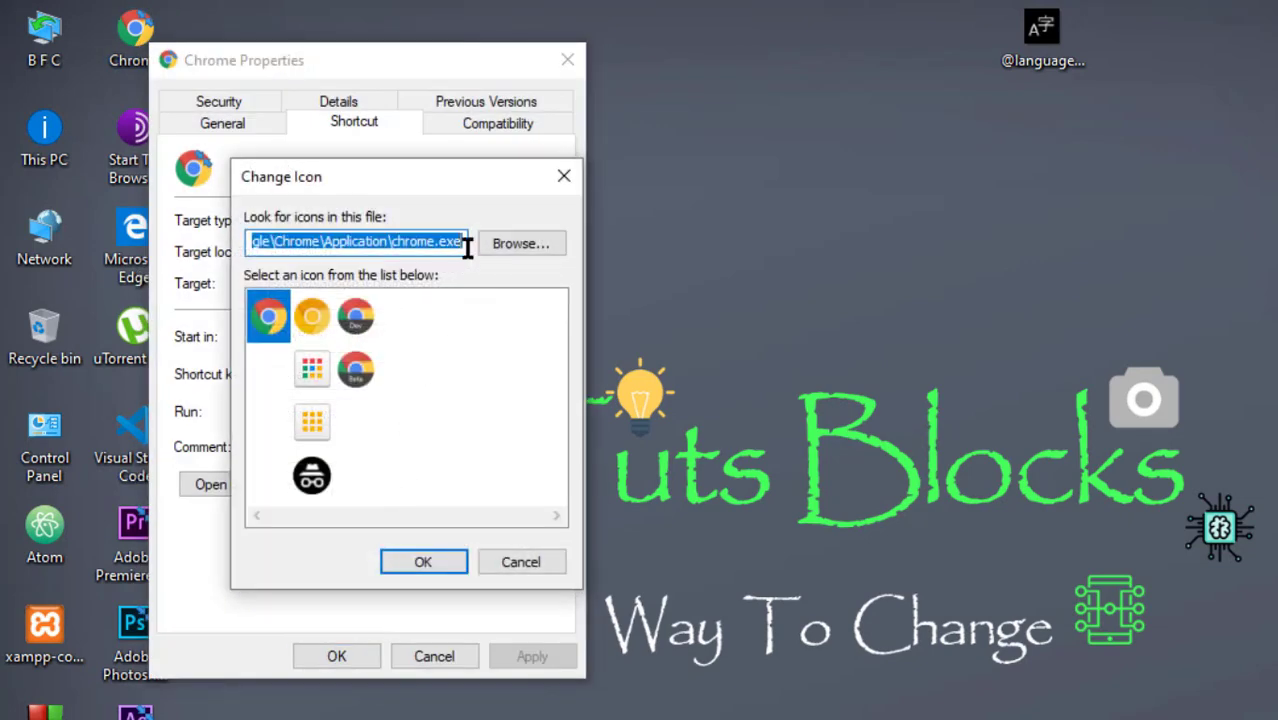
# Try to load icons for the Chrome shortcut from the Adobe After Effects CC 2019 file in the Desktop folder.
pyautogui.click(532, 247)
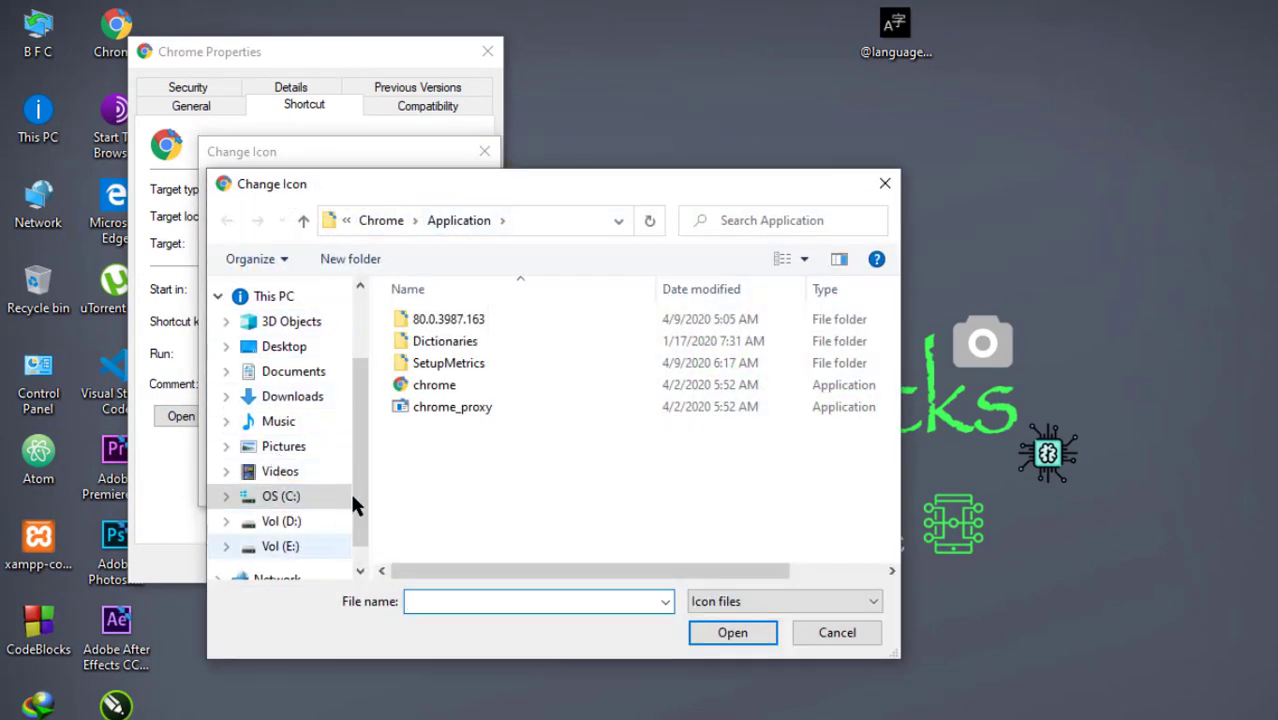
pyautogui.click(309, 346)
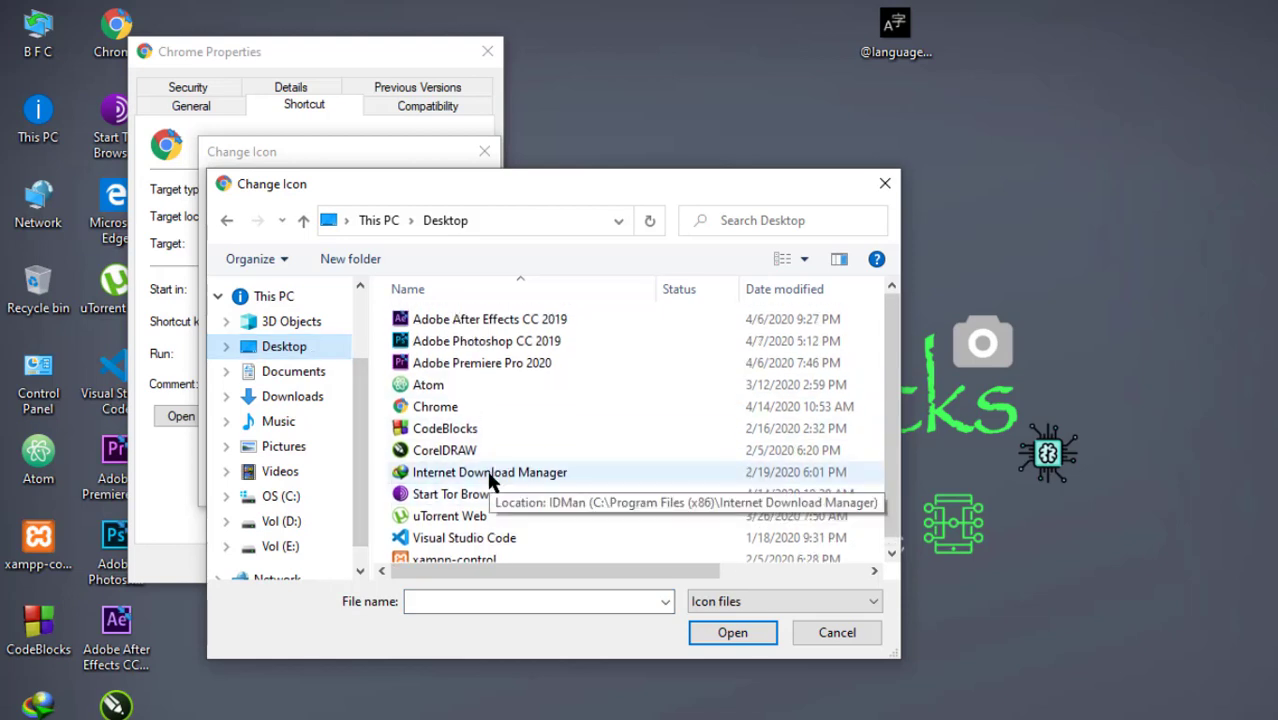
pyautogui.scroll(-1, 489, 477)
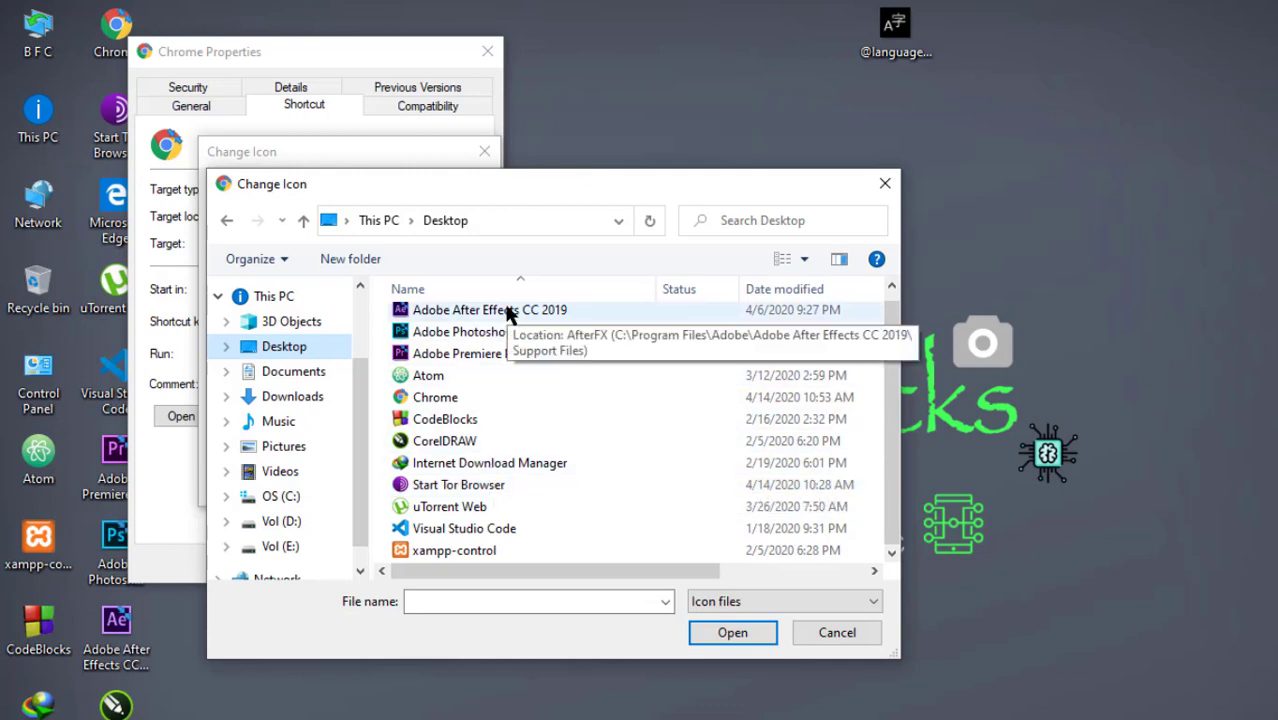
pyautogui.click(507, 314)
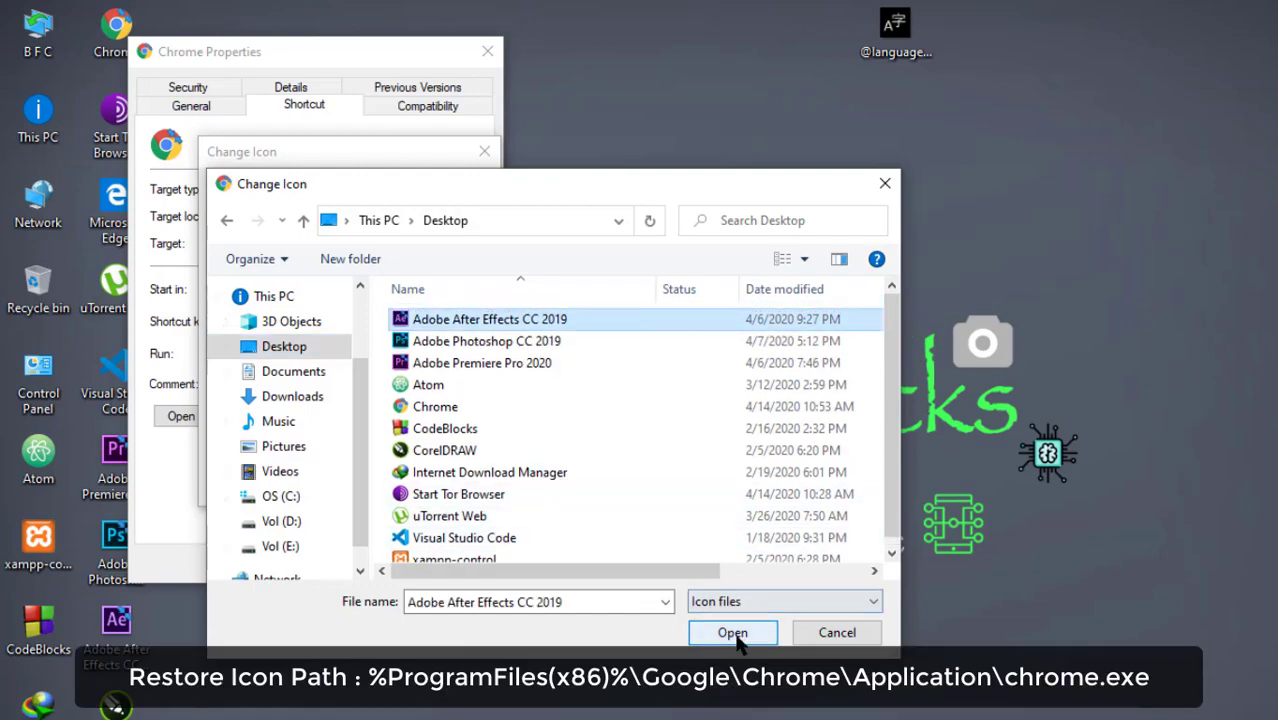
pyautogui.click(733, 632)
pyautogui.click(918, 418)
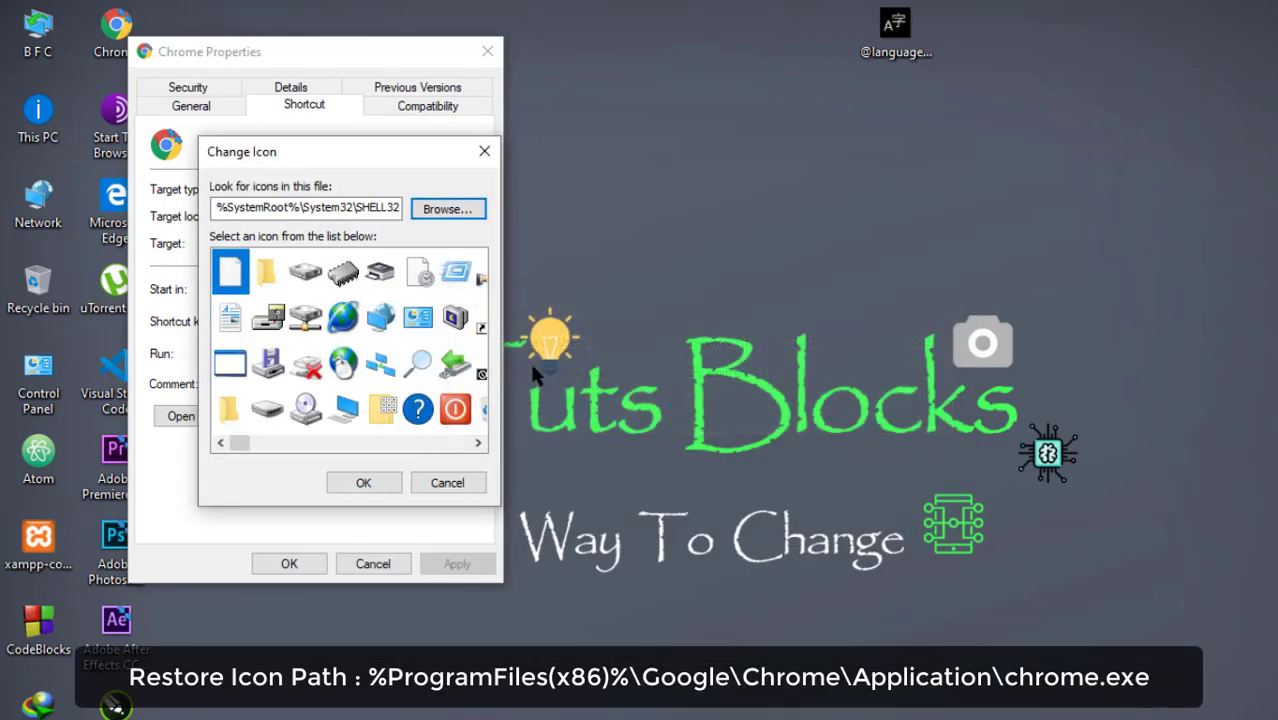
# Set the Chrome shortcut's icon to the magnifying glass from the SHELL32 icons, apply it, and deselect the shortcut.
pyautogui.scroll(-10, 338, 368)
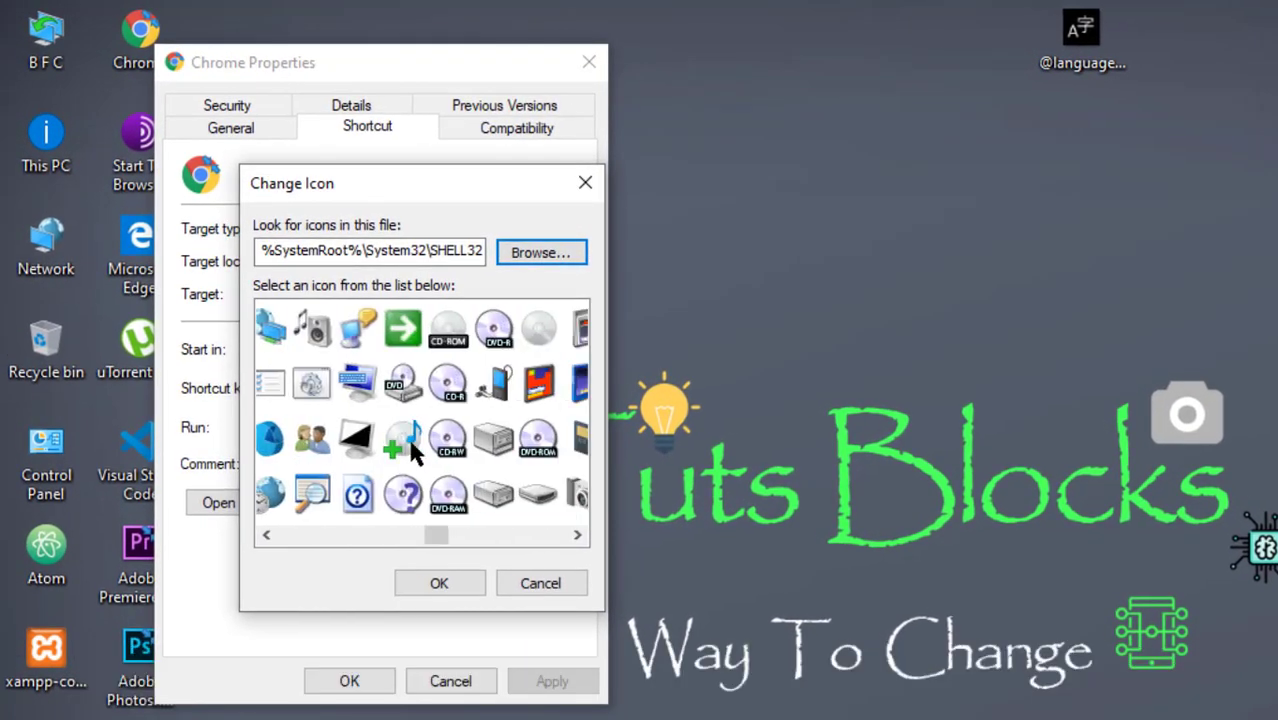
pyautogui.scroll(-5, 414, 470)
pyautogui.scroll(6, 414, 484)
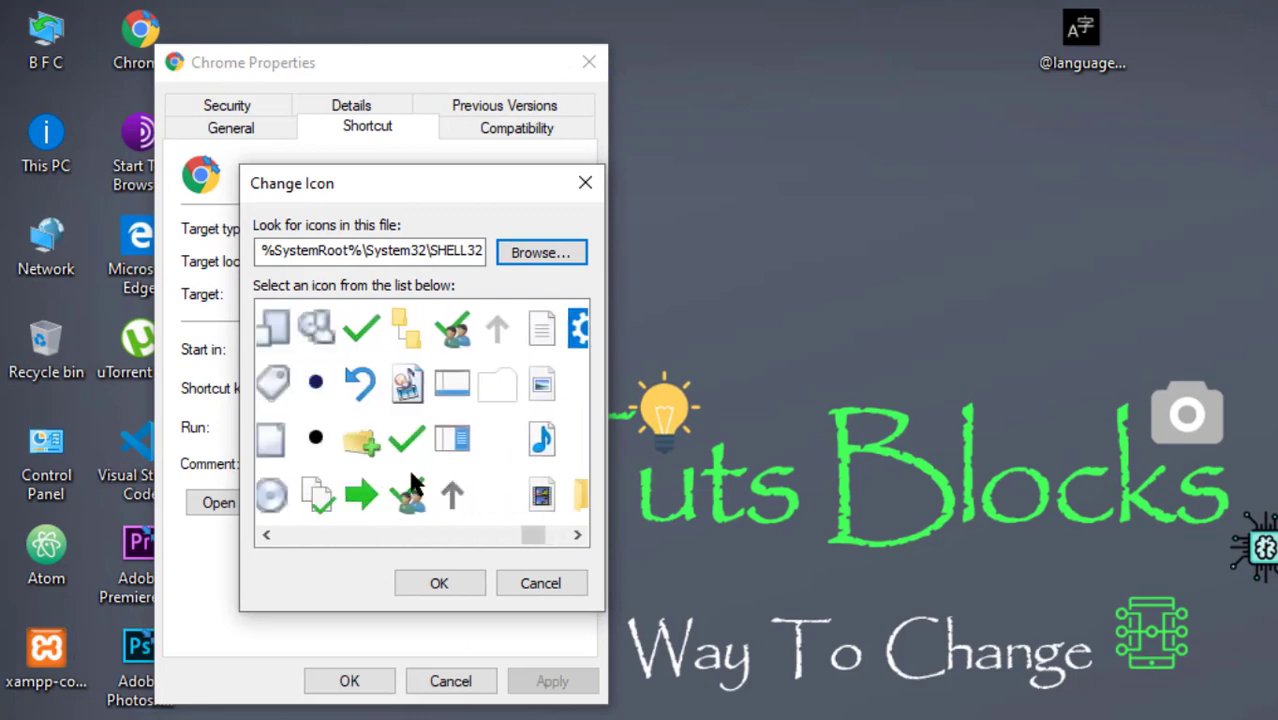
pyautogui.scroll(8, 410, 485)
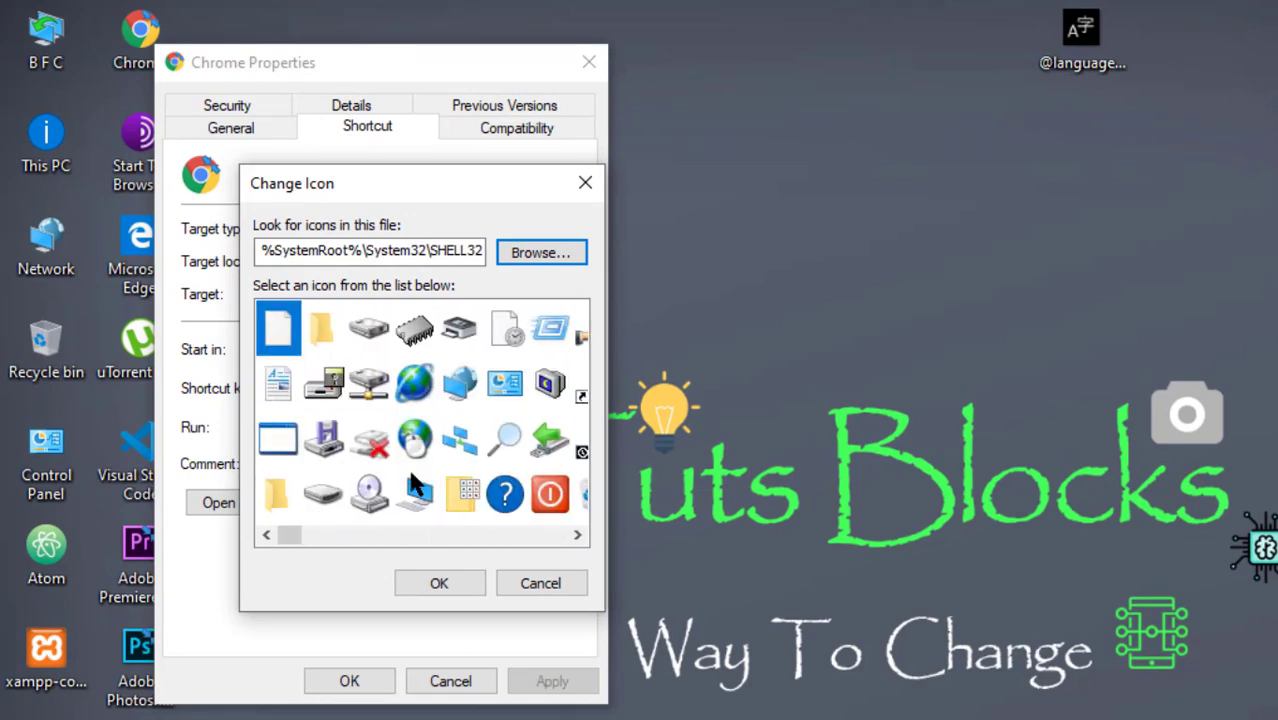
pyautogui.click(508, 442)
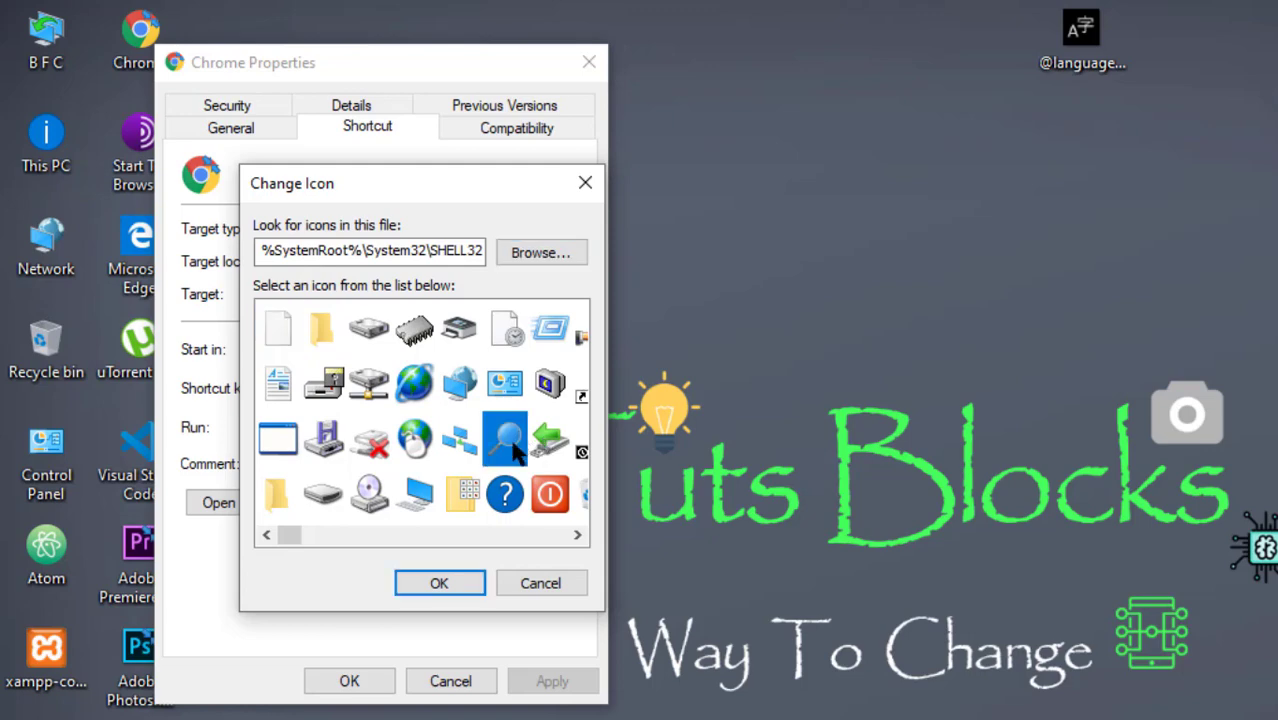
pyautogui.click(432, 584)
pyautogui.click(530, 687)
pyautogui.click(352, 684)
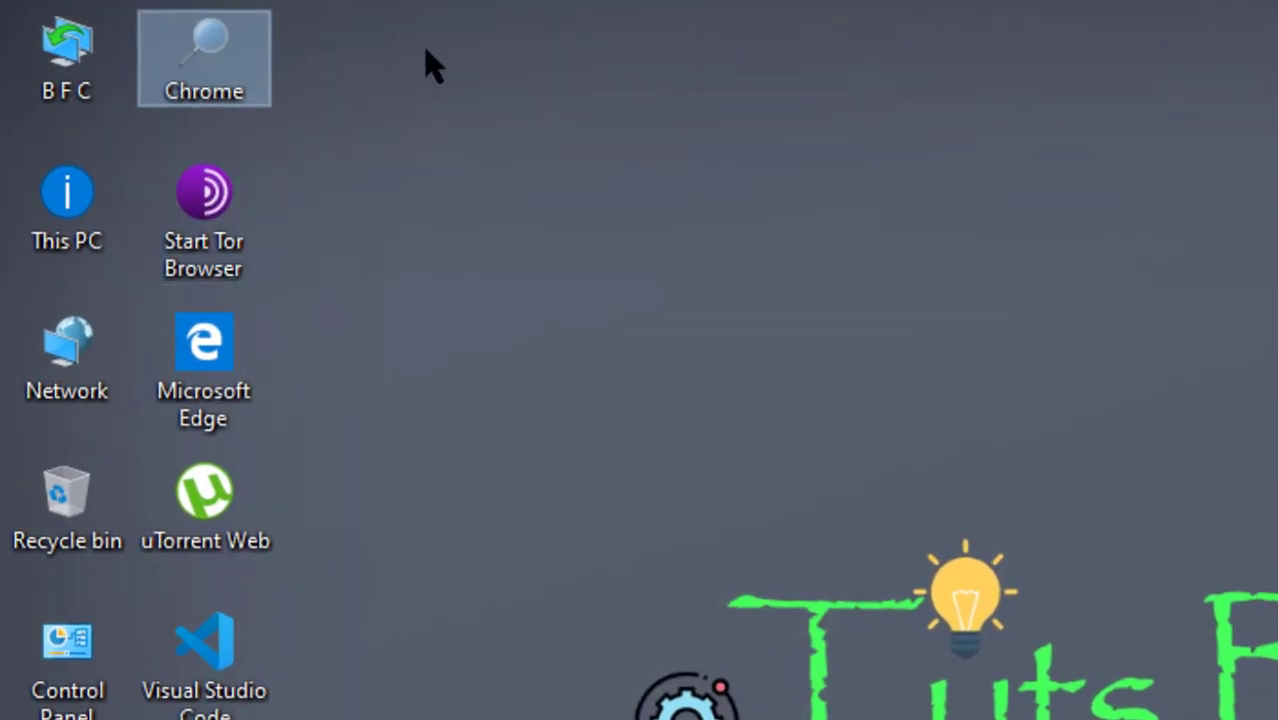
pyautogui.click(280, 134)
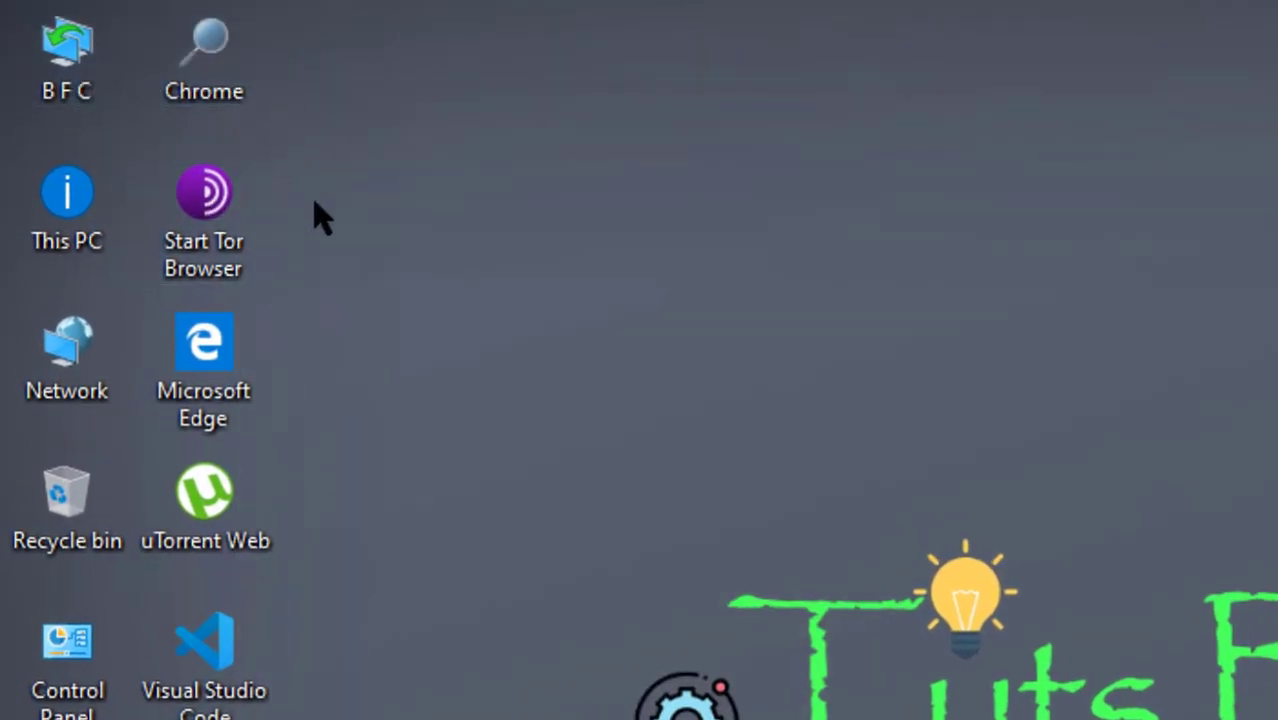